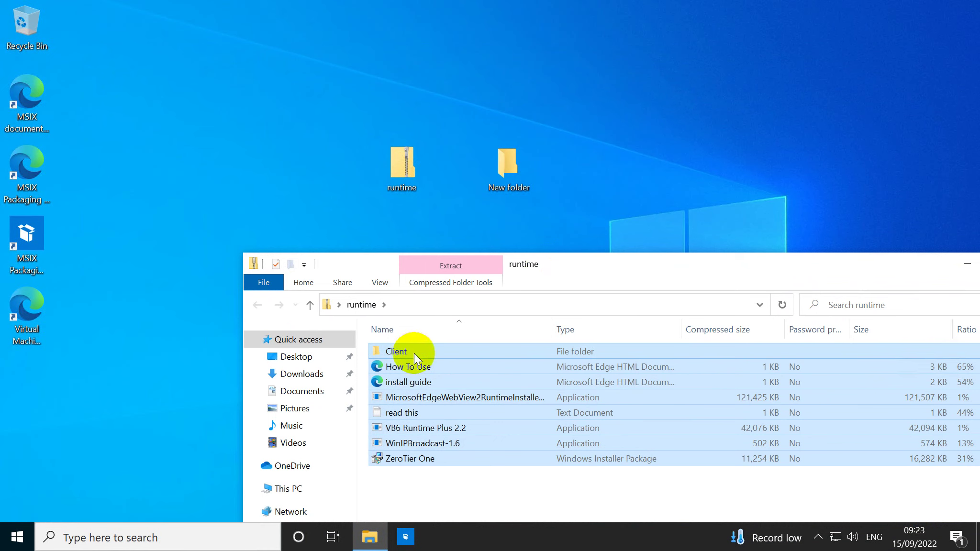
Extract all files from the runtime archive into New folder on the desktop and close the archive window
drag(414, 353, 521, 187)
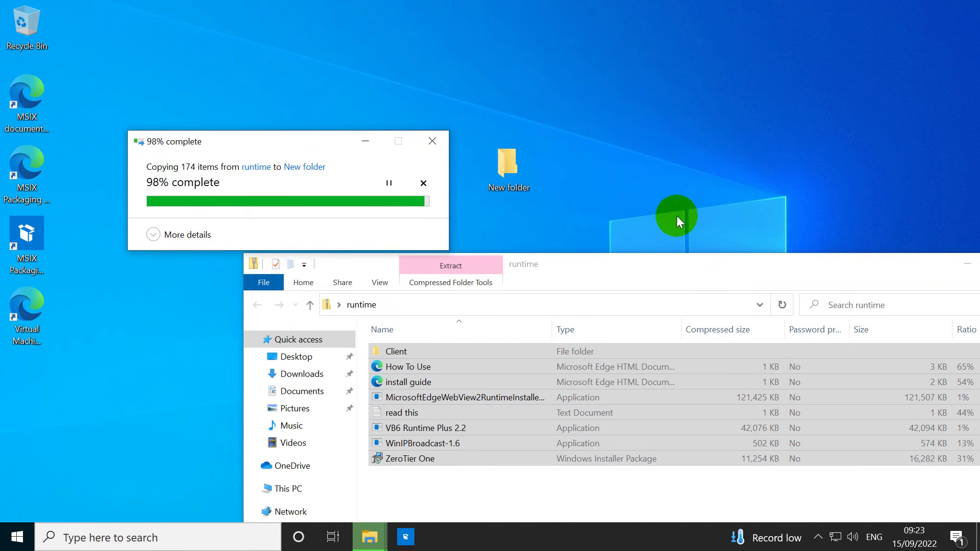
click(678, 251)
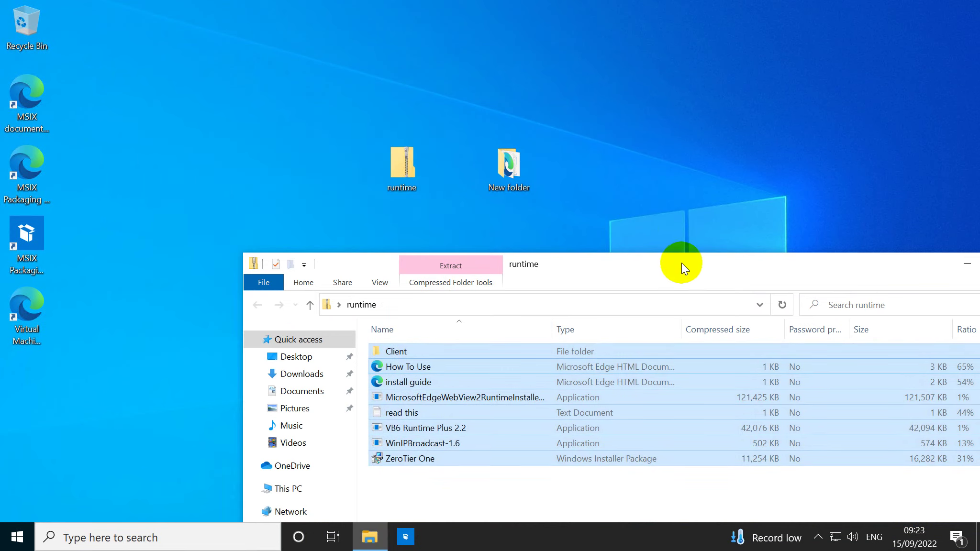
drag(682, 263, 484, 236)
click(832, 240)
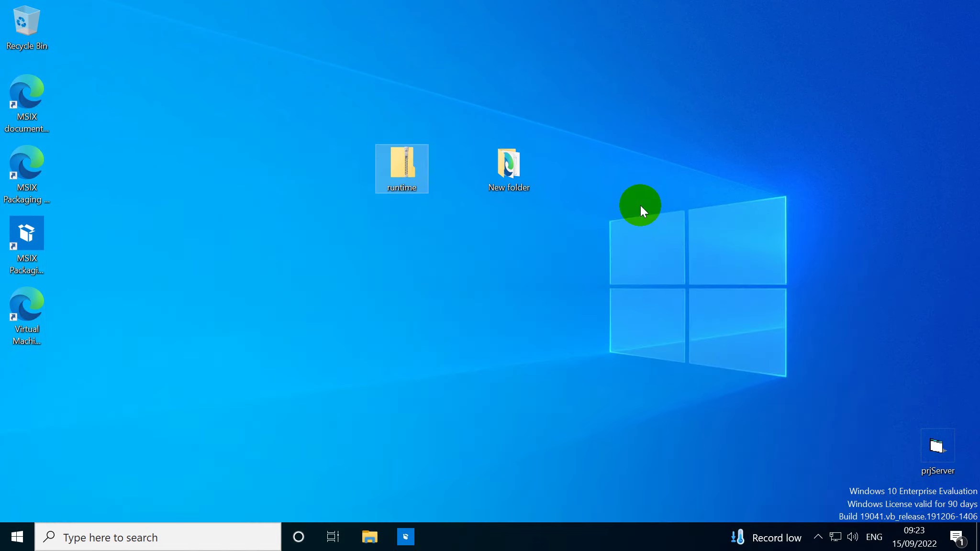
click(908, 535)
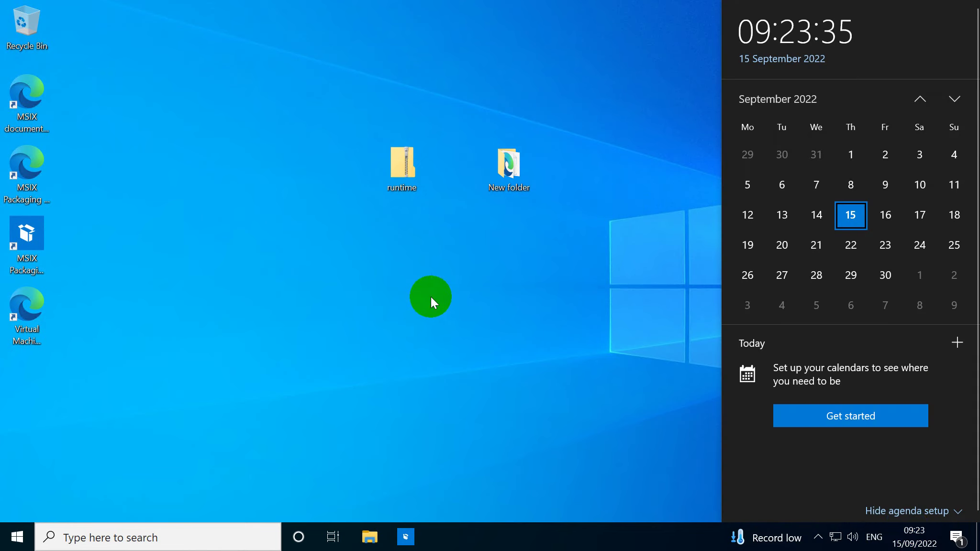
click(424, 296)
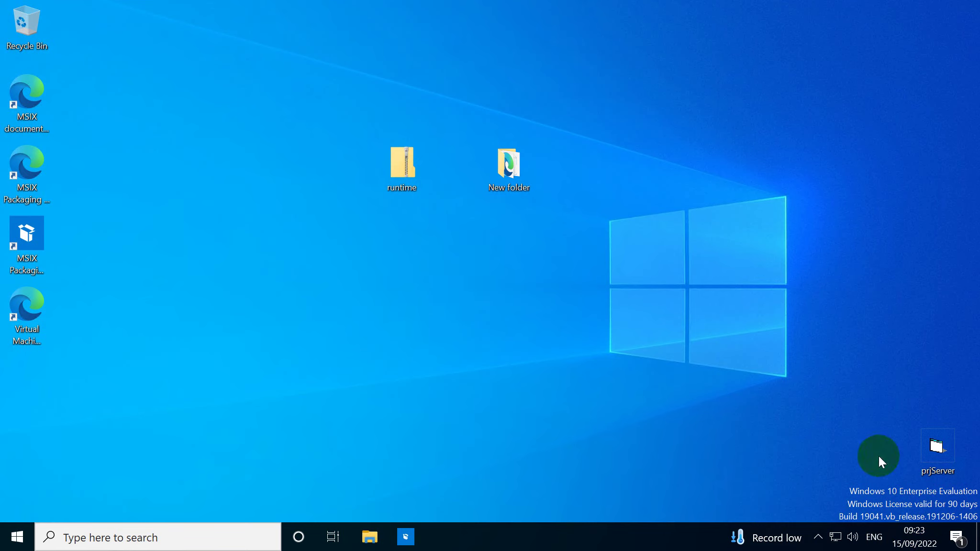
click(930, 539)
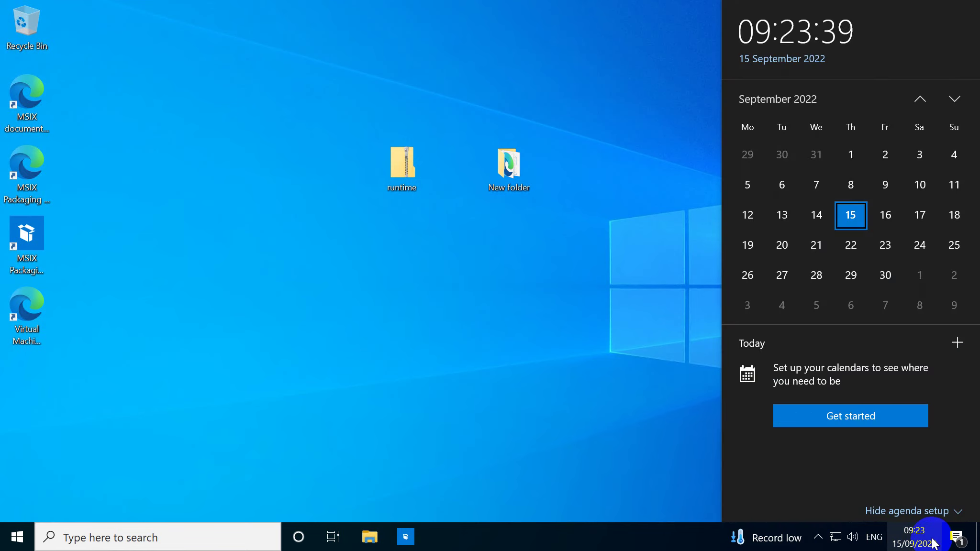
click(933, 540)
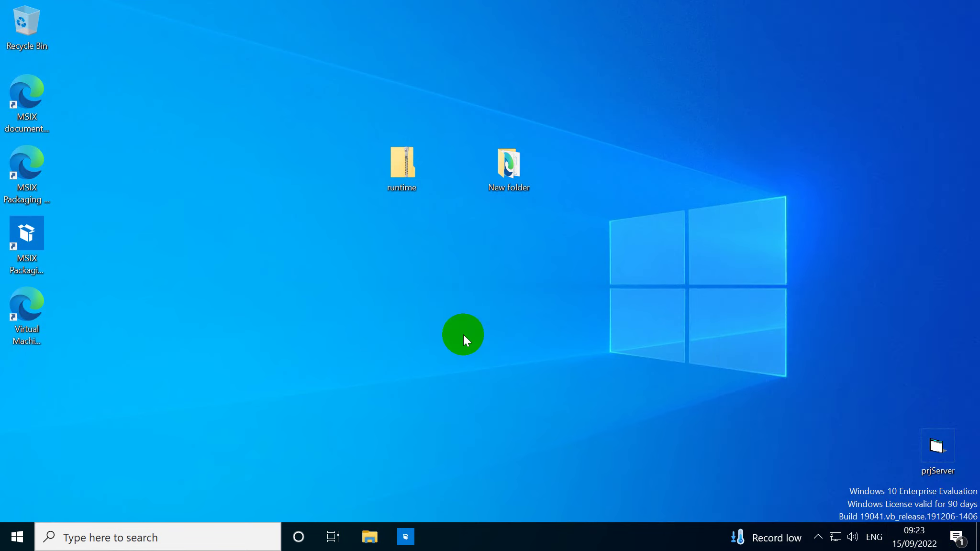
Open the "read this" file in New folder, review its setup guide with word wrap in an enlarged window, and close it
double_click(489, 186)
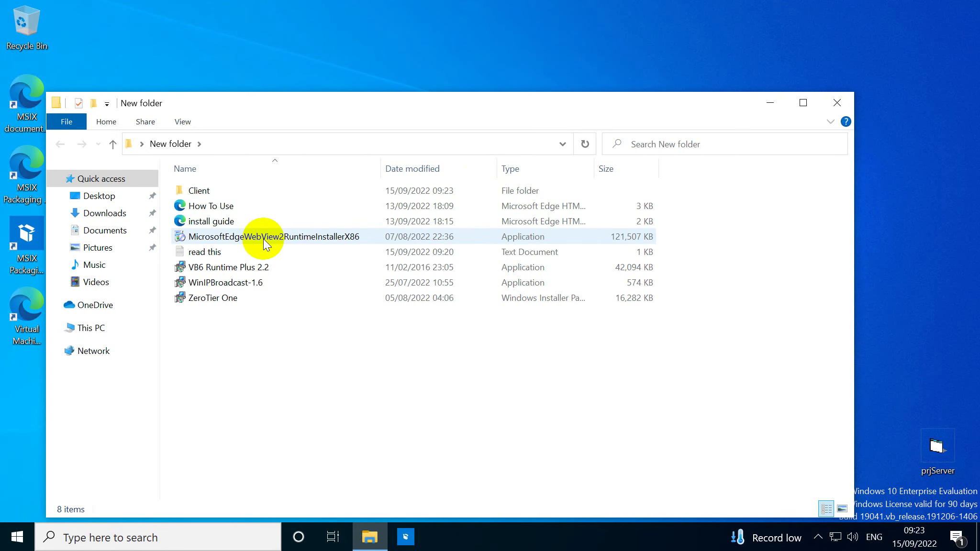
double_click(212, 251)
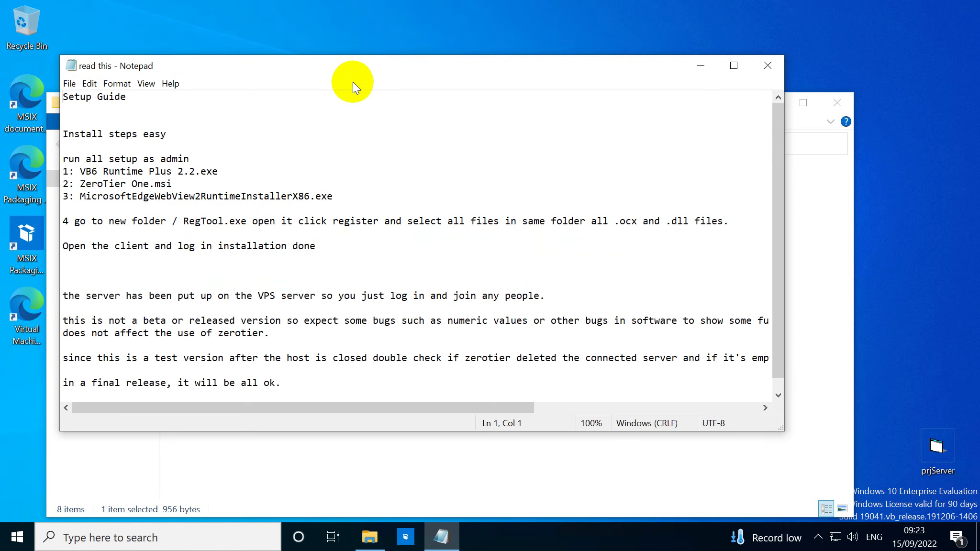
click(116, 83)
click(122, 98)
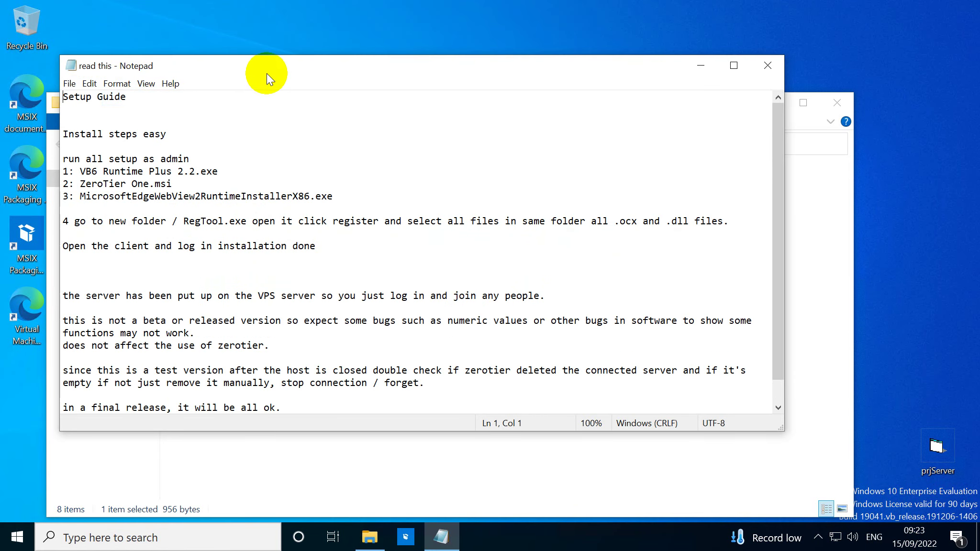
drag(266, 74, 366, 55)
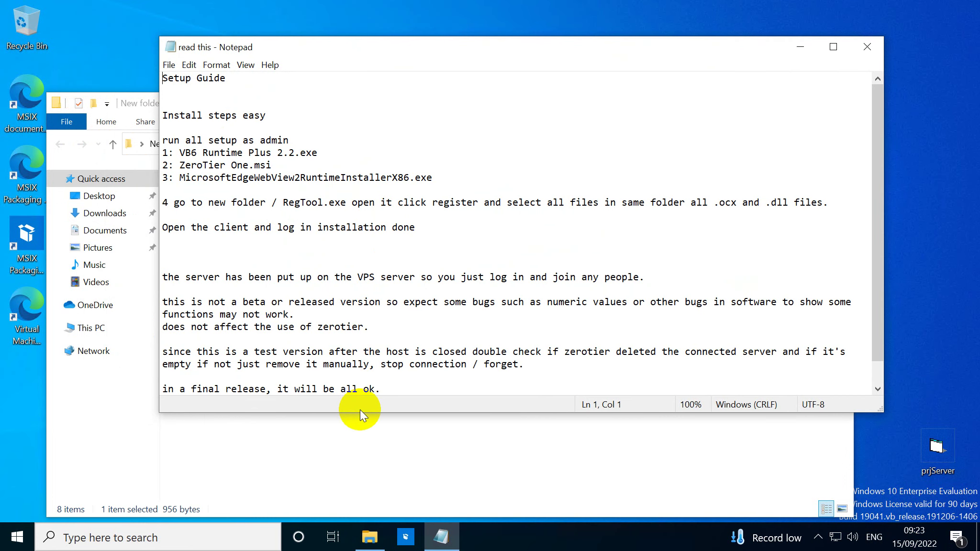
drag(364, 413, 366, 479)
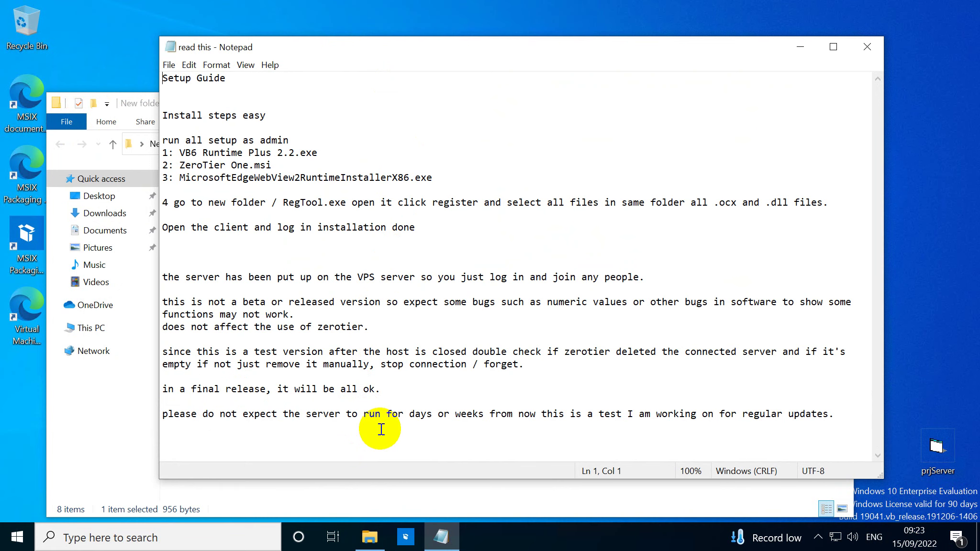
click(867, 46)
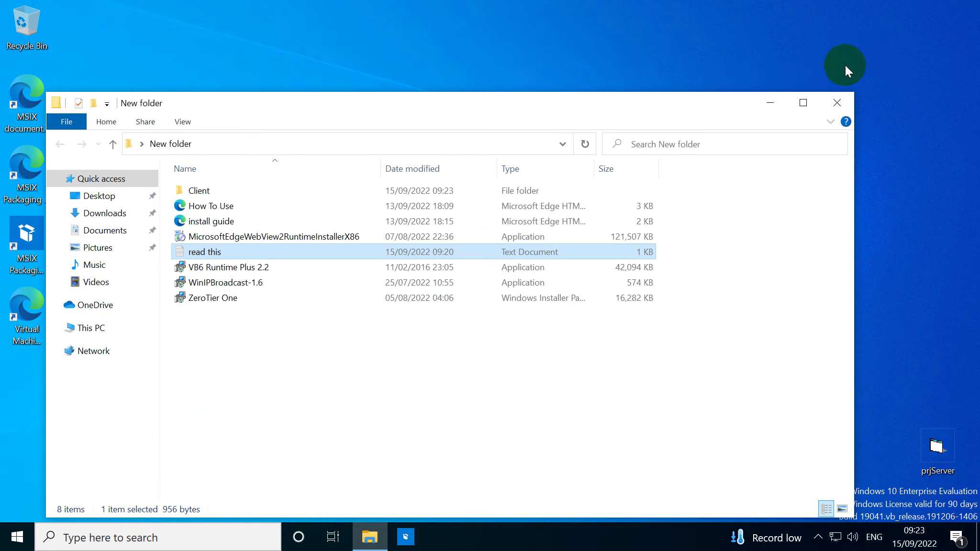
Run MicrosoftEdgeWebView2RuntimeInstallerX86 from New folder as administrator and allow it to make changes
click(251, 237)
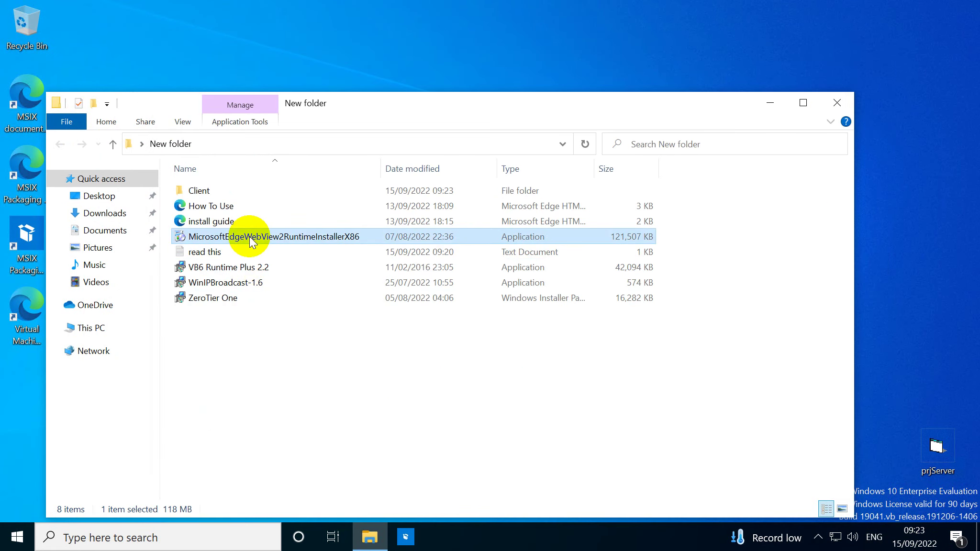
right_click(250, 237)
click(281, 262)
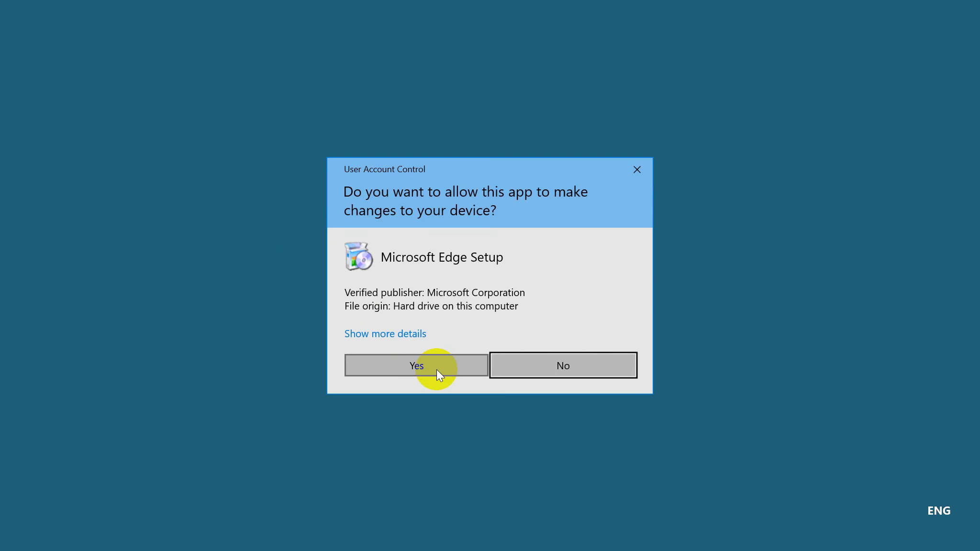
click(436, 368)
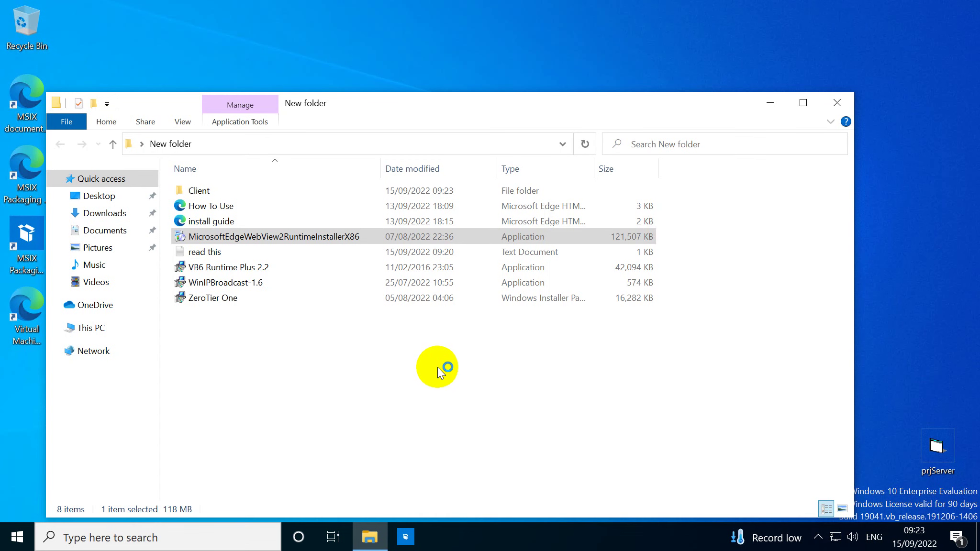
Set the Remote Audio volume to 0 and close the WebView2 Runtime installer once it completes
click(852, 536)
drag(929, 501, 725, 500)
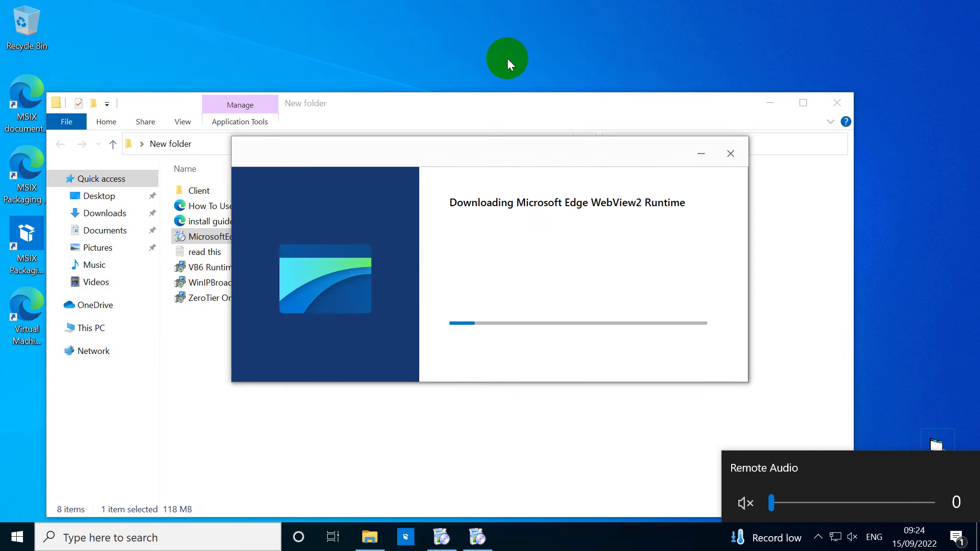
click(525, 180)
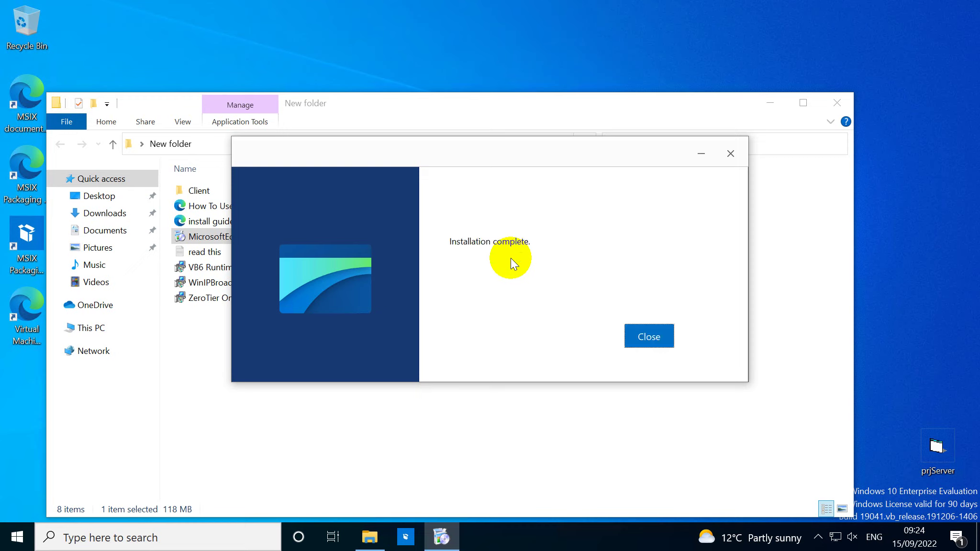
click(668, 343)
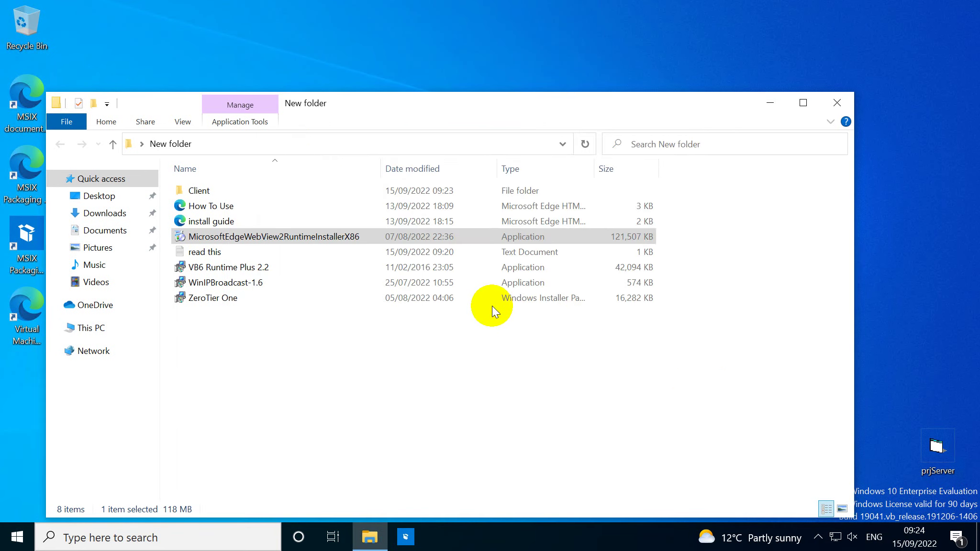
Install VB6 Runtime Plus 2.2 as administrator with the setup wizard's default options and finish the wizard
click(334, 274)
right_click(334, 274)
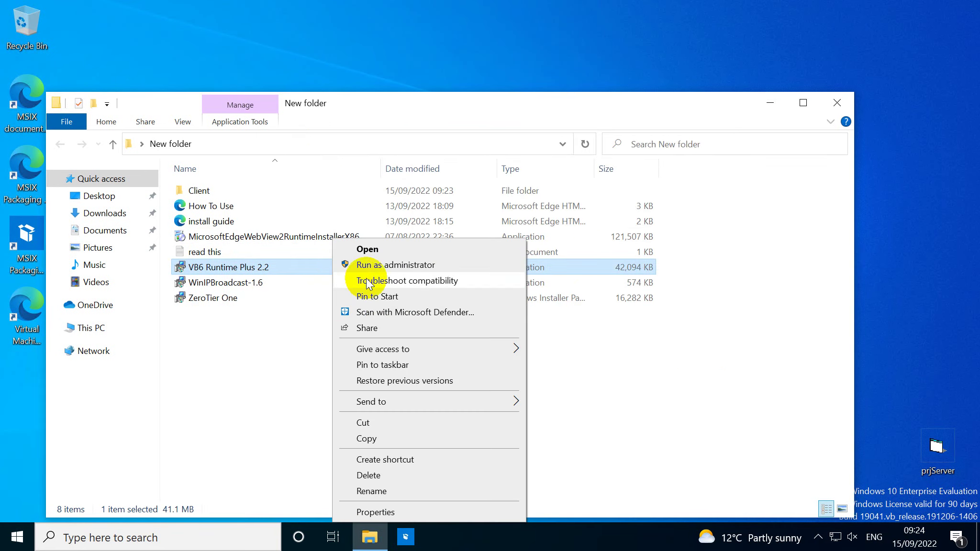
click(359, 264)
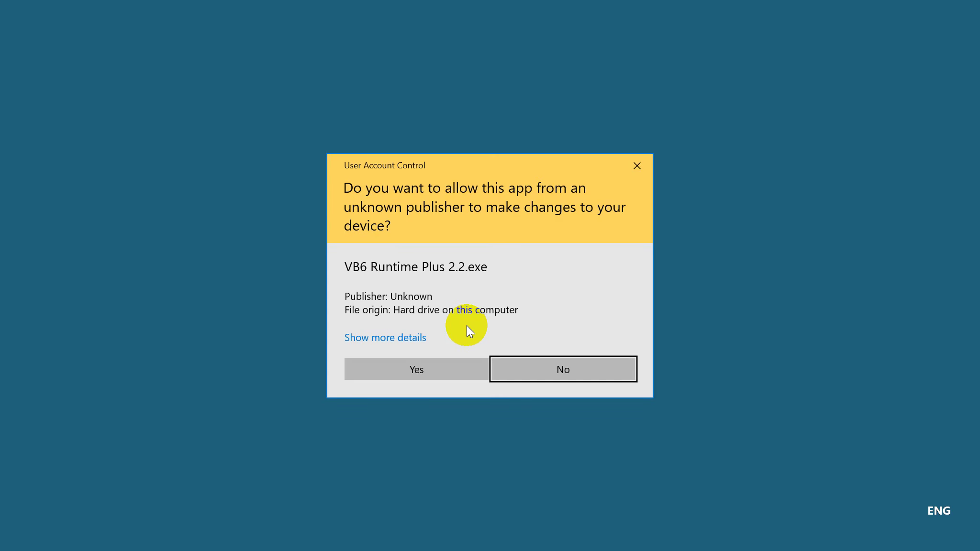
click(463, 375)
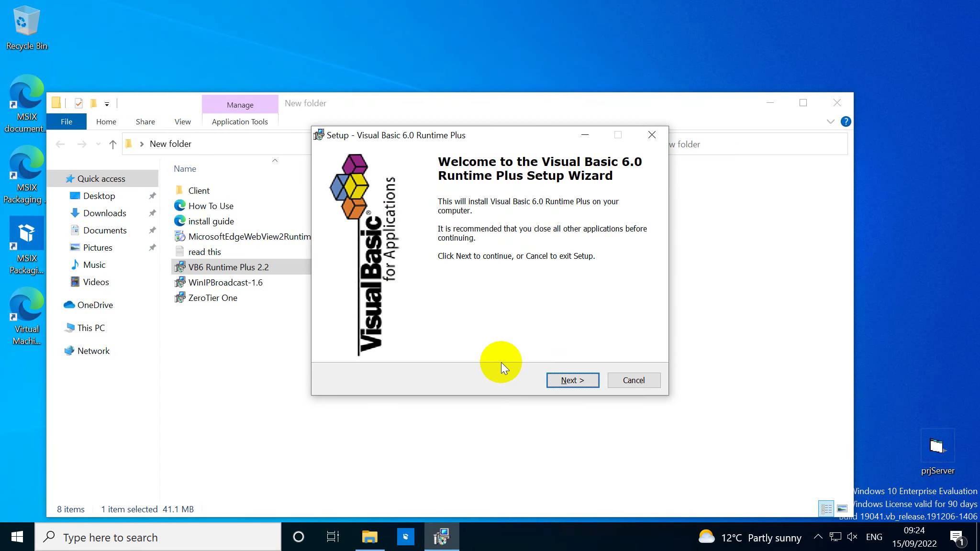
click(576, 379)
click(576, 380)
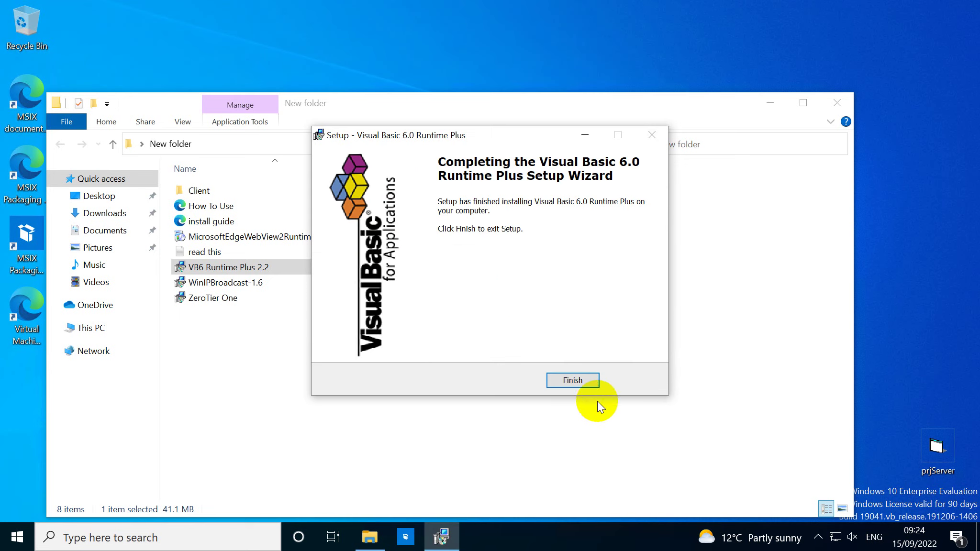
click(586, 380)
Install WinIPBroadcast-1.6 as administrator, accepting the license agreement and finishing setup without viewing README.txt
click(390, 282)
right_click(389, 282)
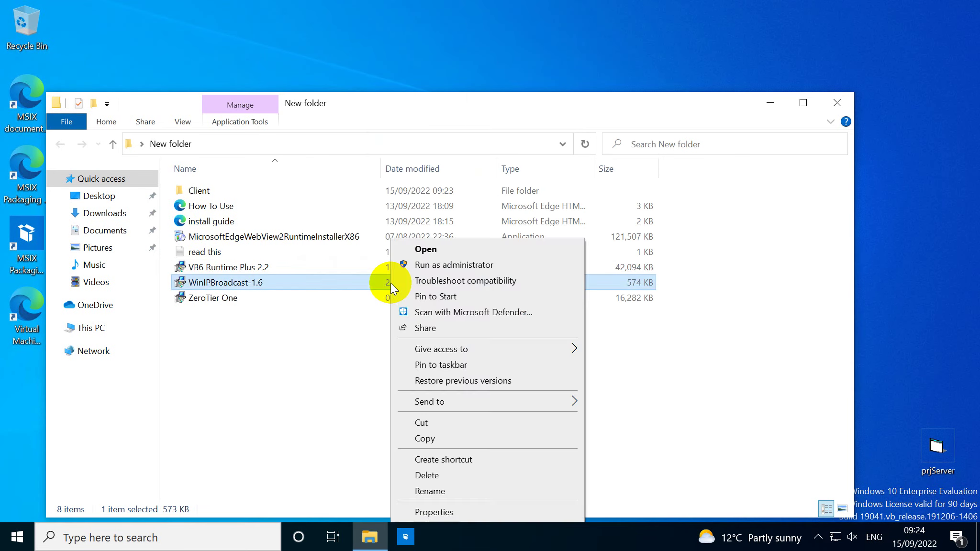
click(425, 266)
click(463, 370)
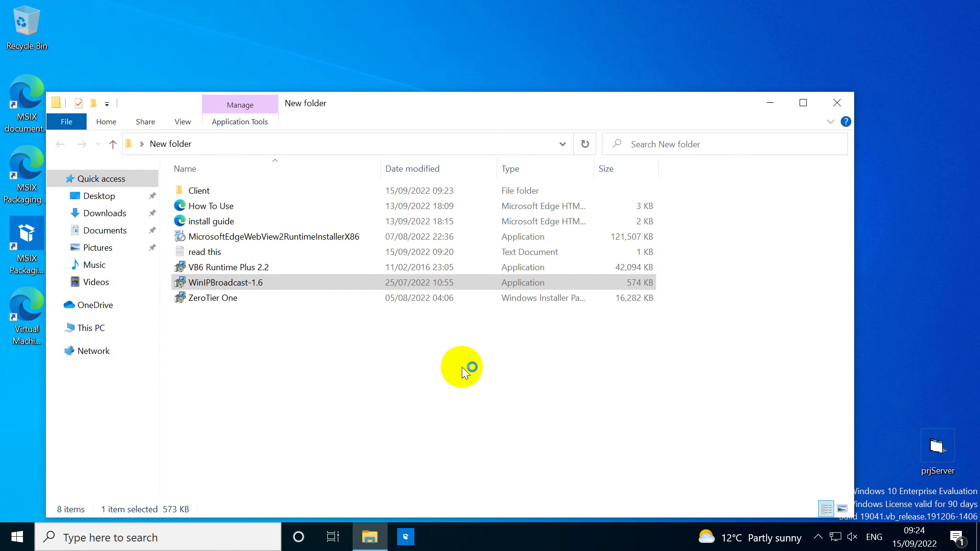
click(426, 336)
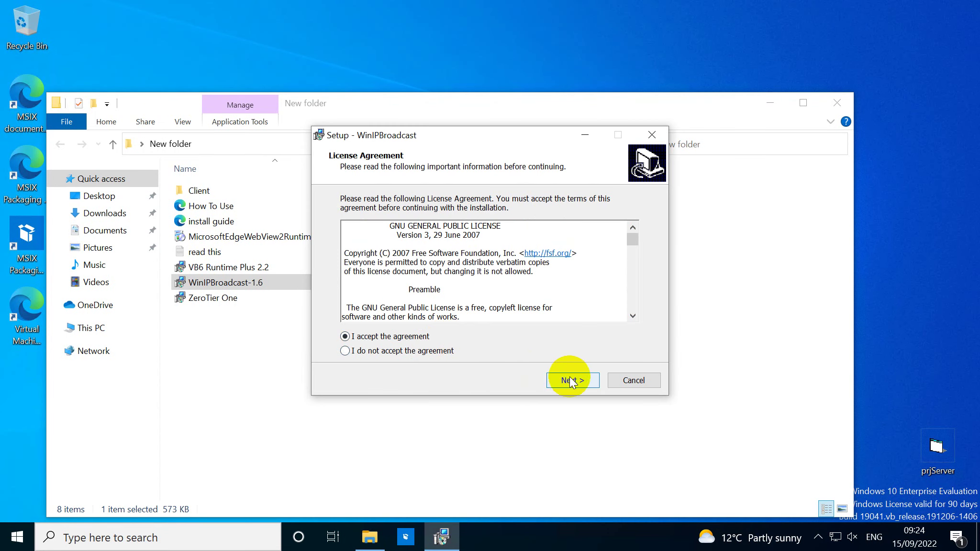
click(572, 379)
click(572, 380)
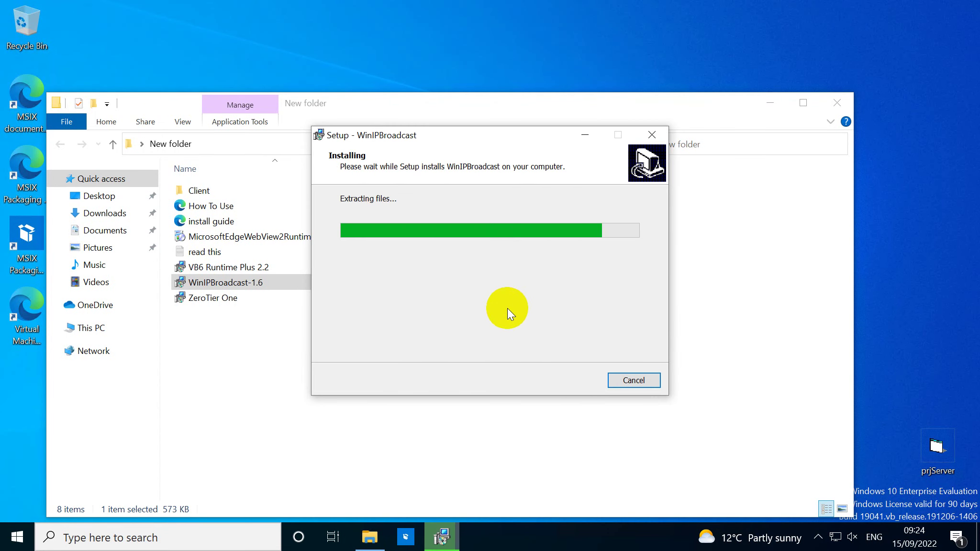
click(490, 241)
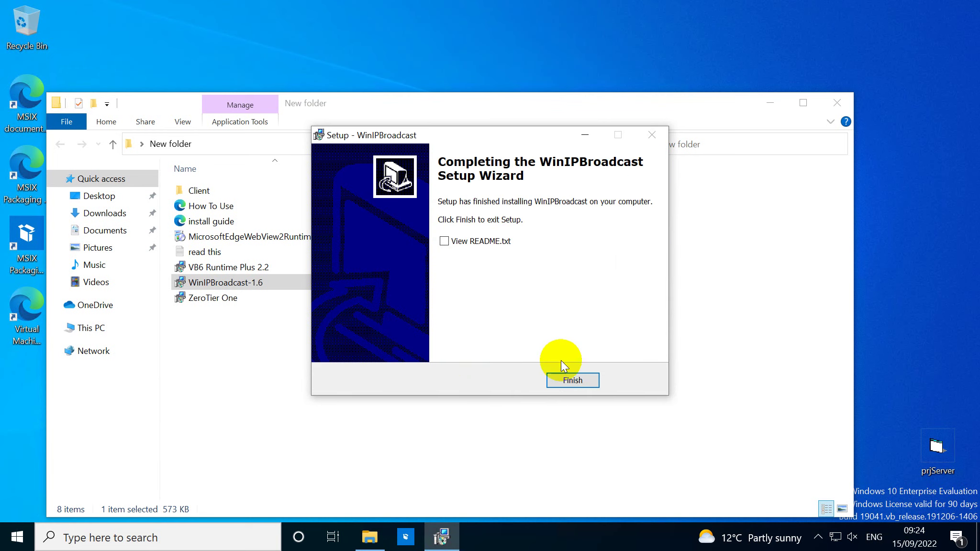
click(572, 379)
Install the ZeroTier One package from New folder and allow it to make changes to the device
right_click(334, 304)
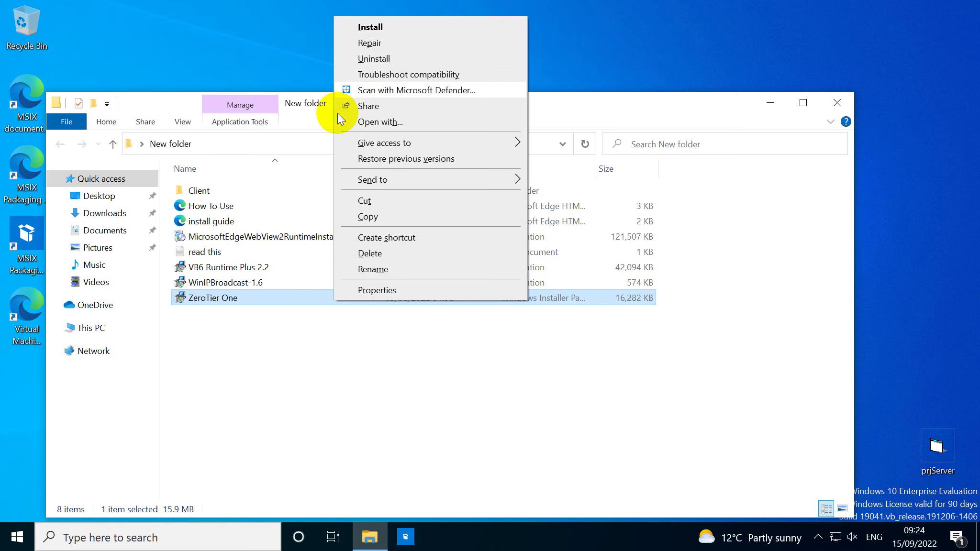
double_click(311, 298)
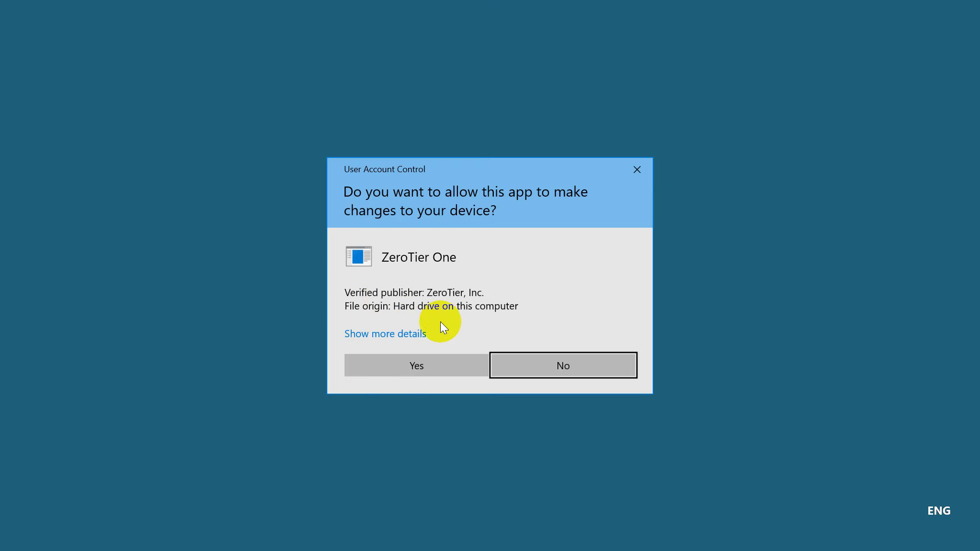
click(438, 358)
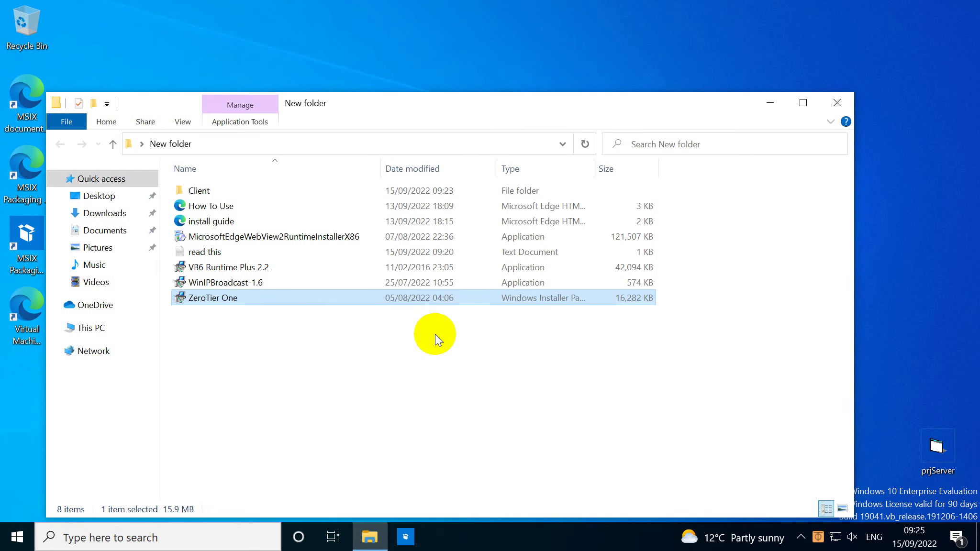
Open the Client folder and run RegTool as administrator, allowing it to make changes to the device
double_click(276, 191)
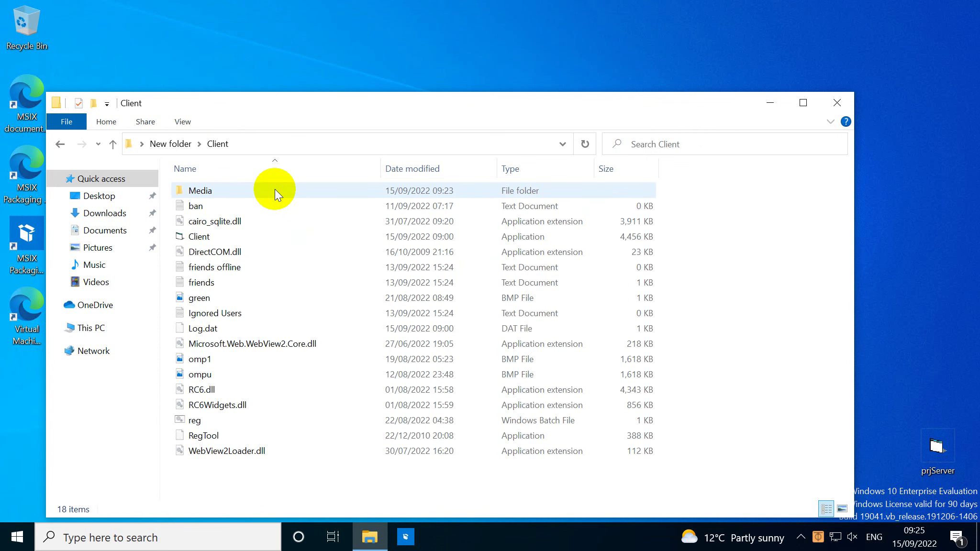
click(286, 439)
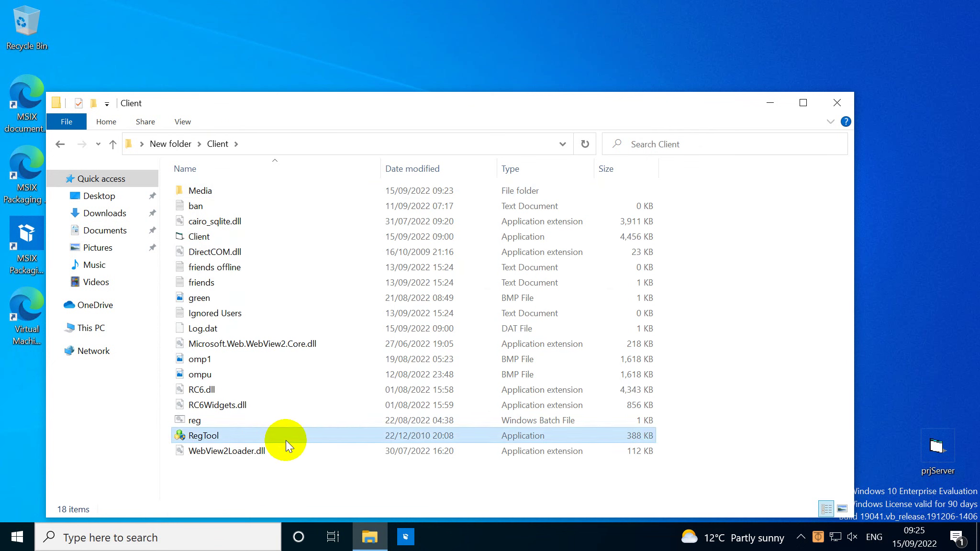
right_click(238, 441)
click(277, 179)
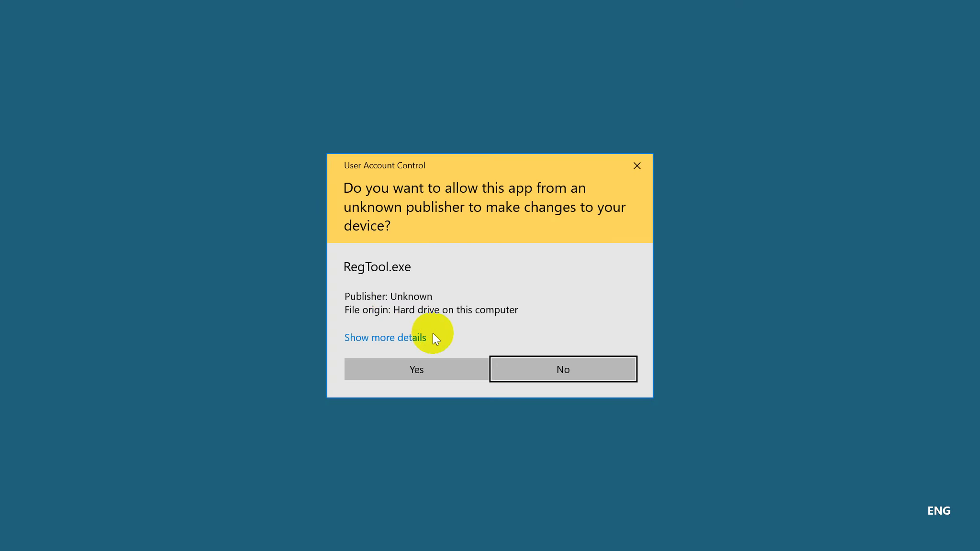
click(440, 376)
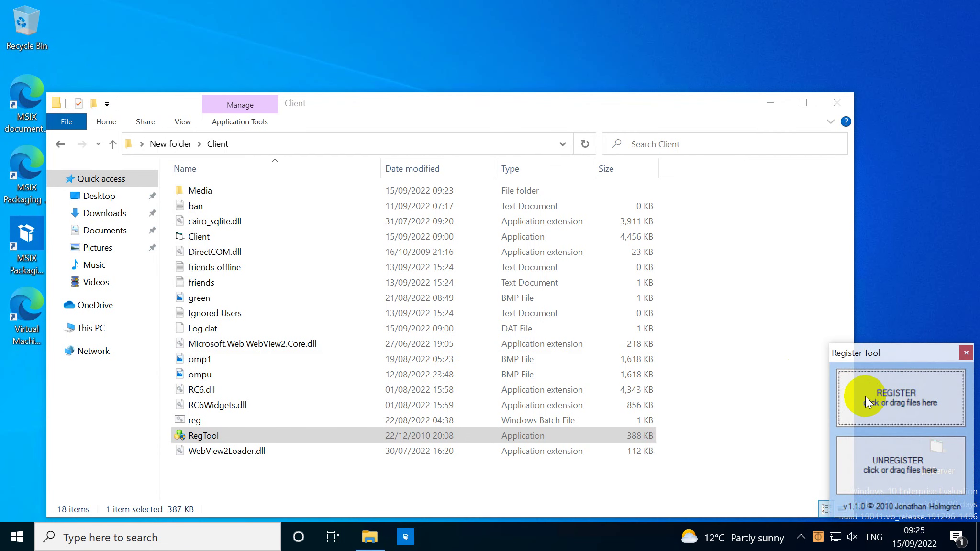
Register all six DLL files from the Desktop's New folder/Client folder, from cairo_sqlite.dll through WebView2Loader.dll
click(868, 402)
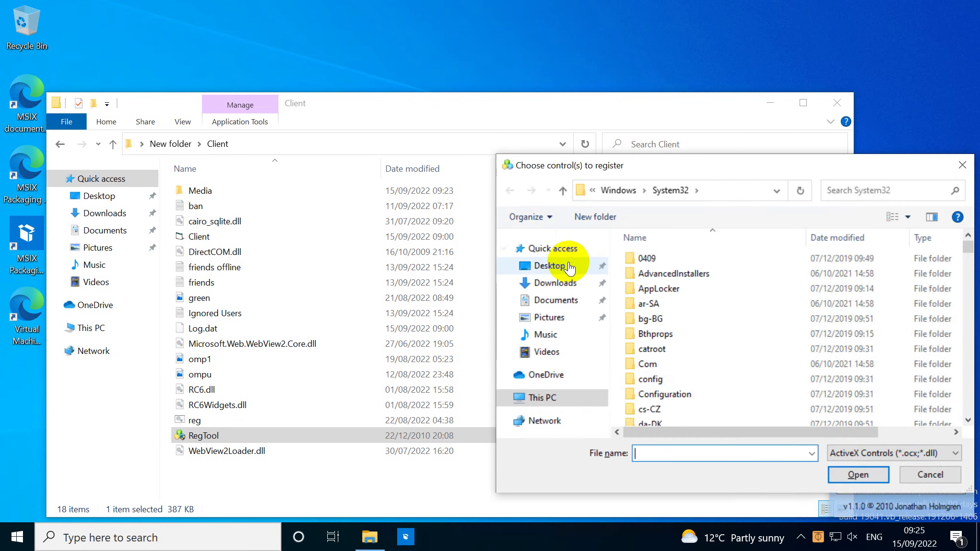
click(550, 266)
double_click(650, 259)
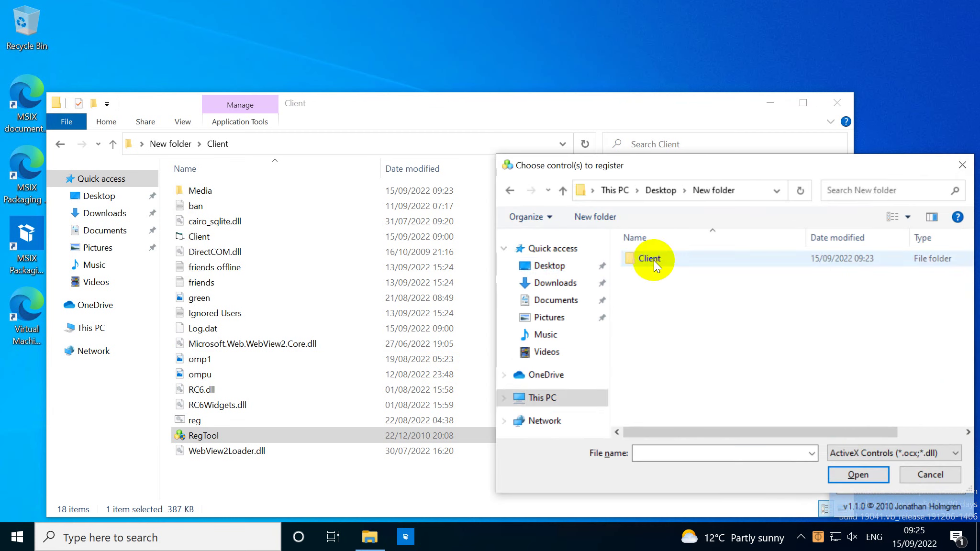
click(653, 263)
double_click(654, 263)
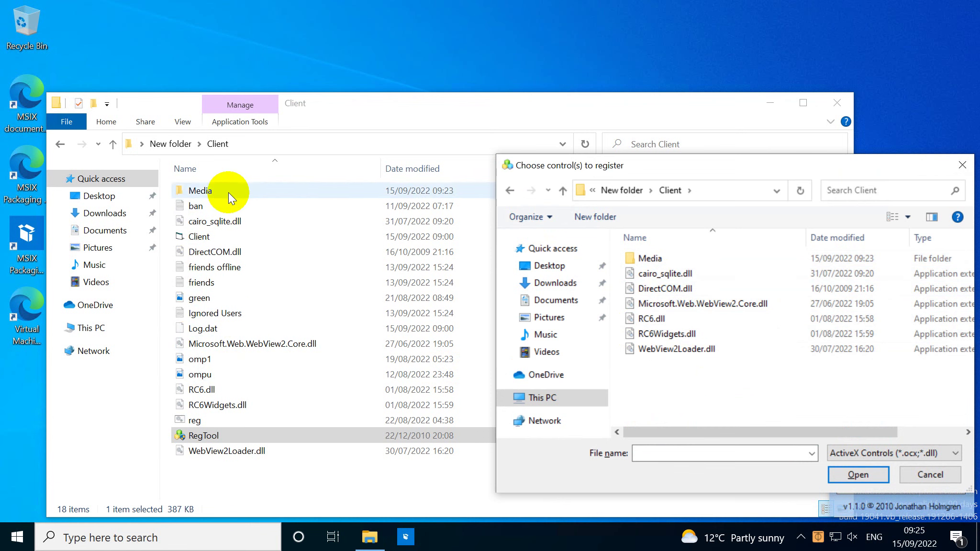
click(319, 103)
drag(319, 104, 296, 92)
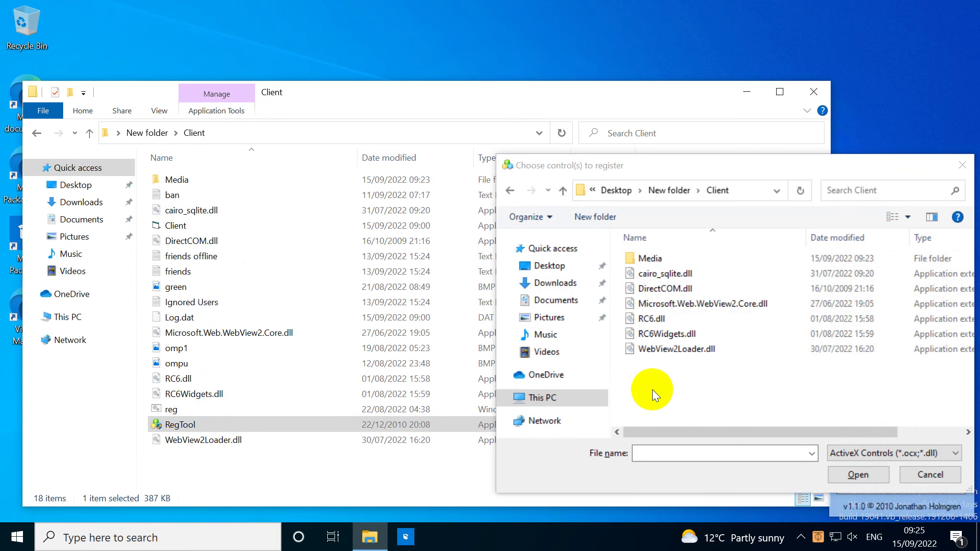
drag(652, 390, 642, 270)
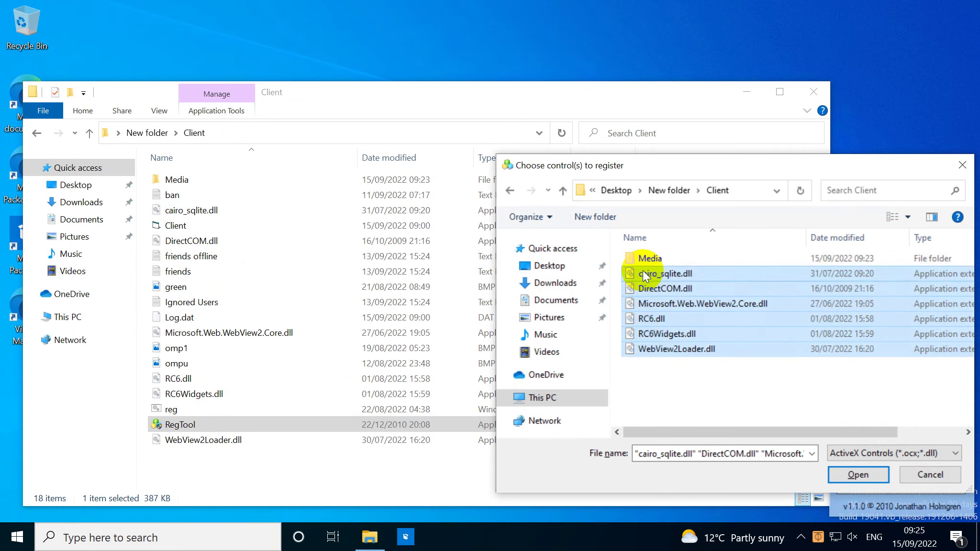
click(856, 475)
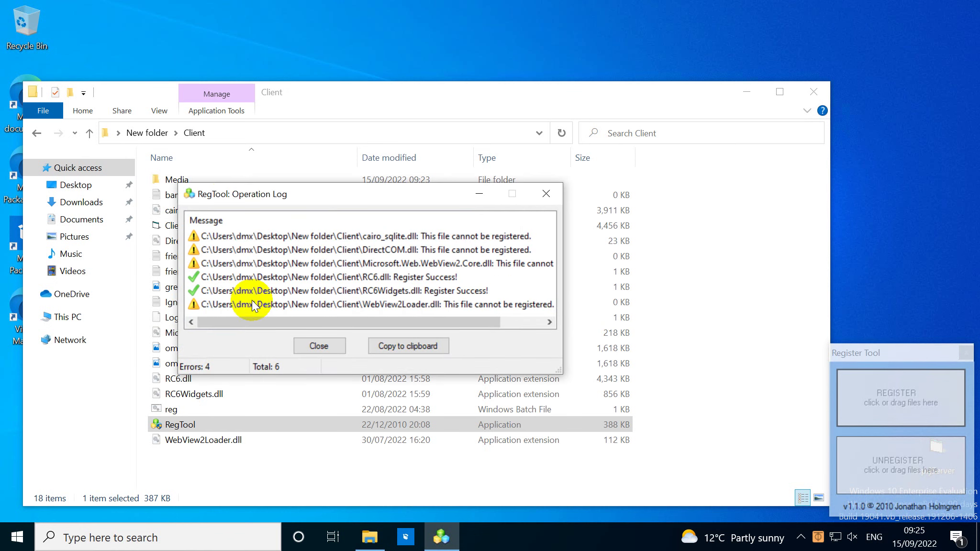
Check the RC6.dll and RC6Widgets.dll entries in the operation log and close both the log and the Register Tool
click(252, 281)
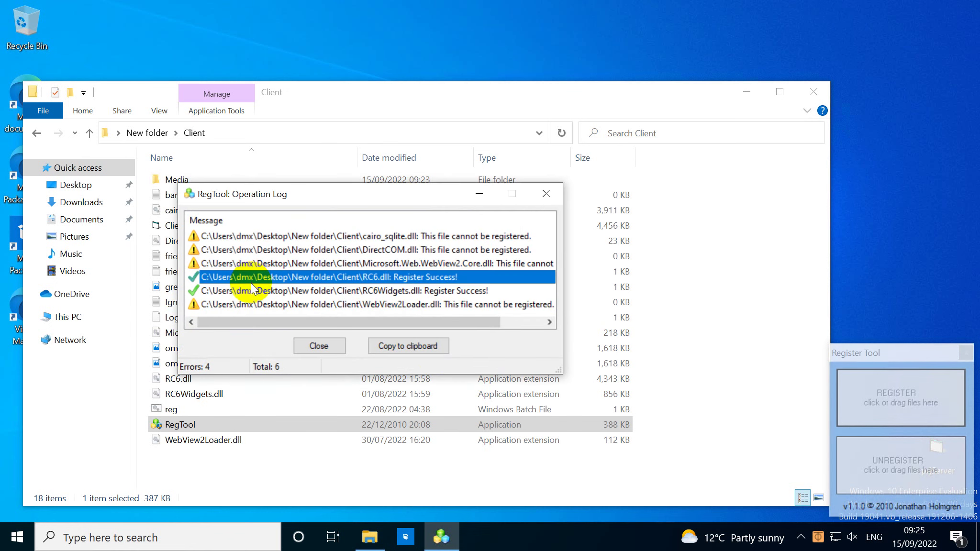
key(Down)
key(Up)
key(Down)
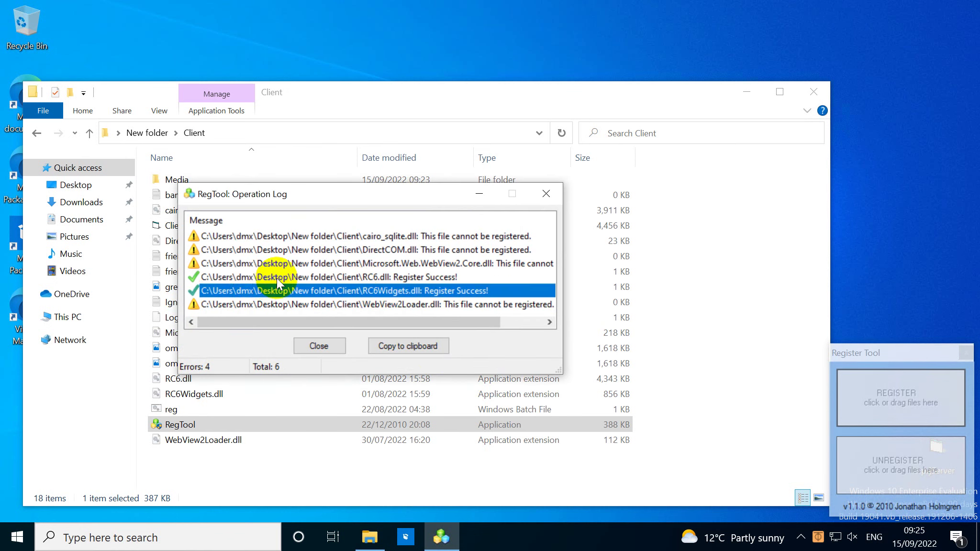
click(328, 349)
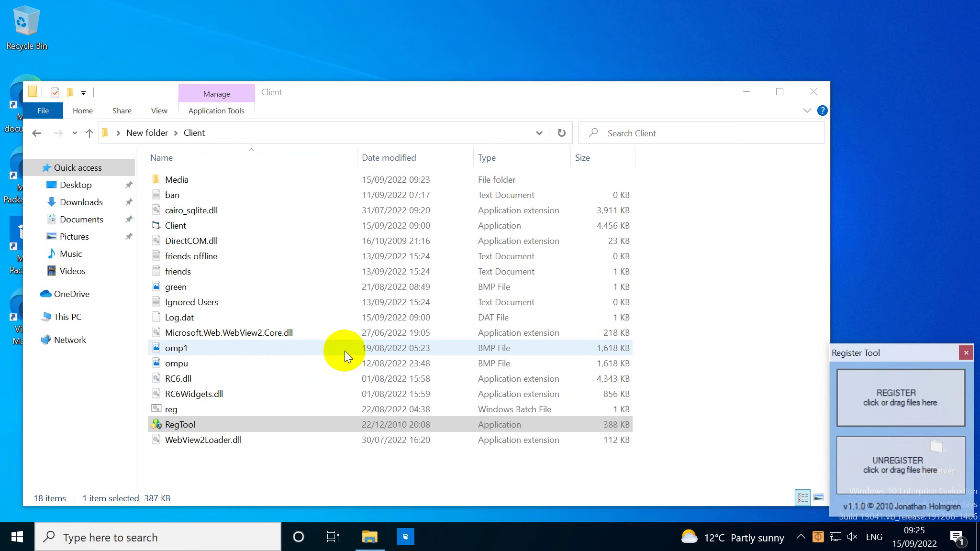
click(966, 354)
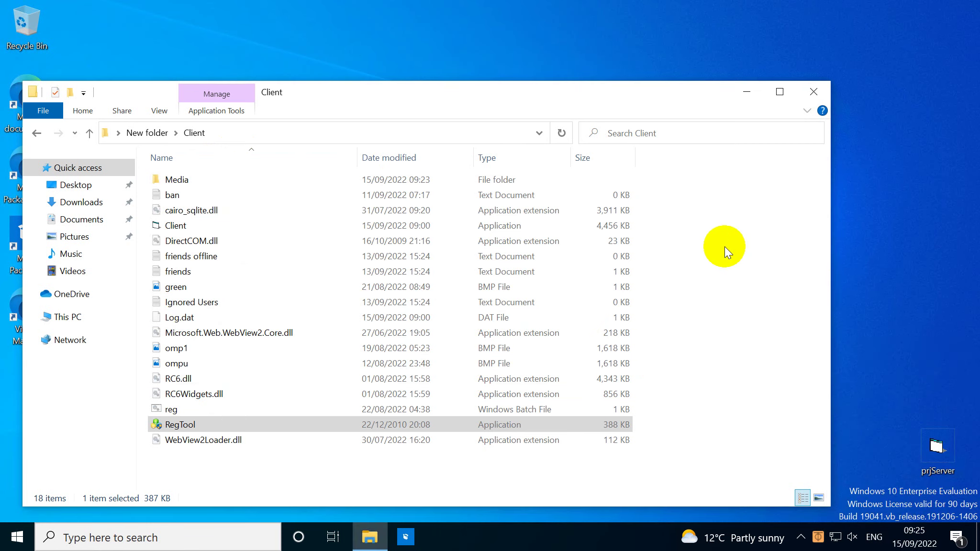
Launch Client from the Client folder and log in with the nickname "ready to j", keeping the preset server and port
click(211, 225)
double_click(210, 225)
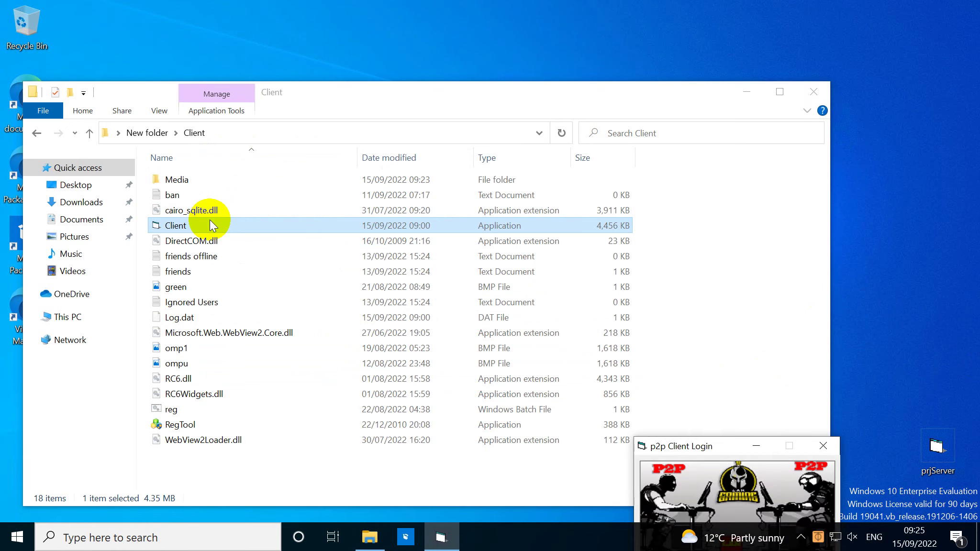
drag(715, 430, 626, 86)
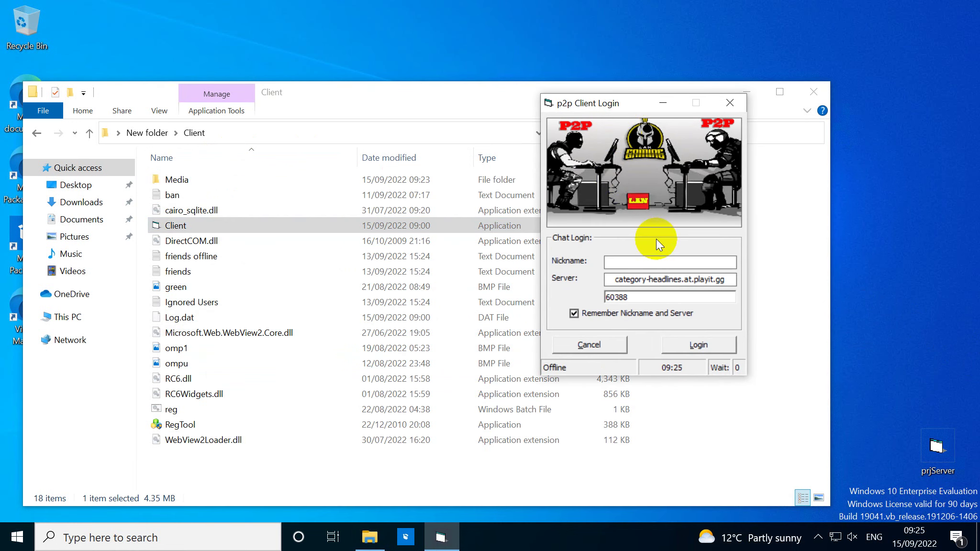
click(627, 263)
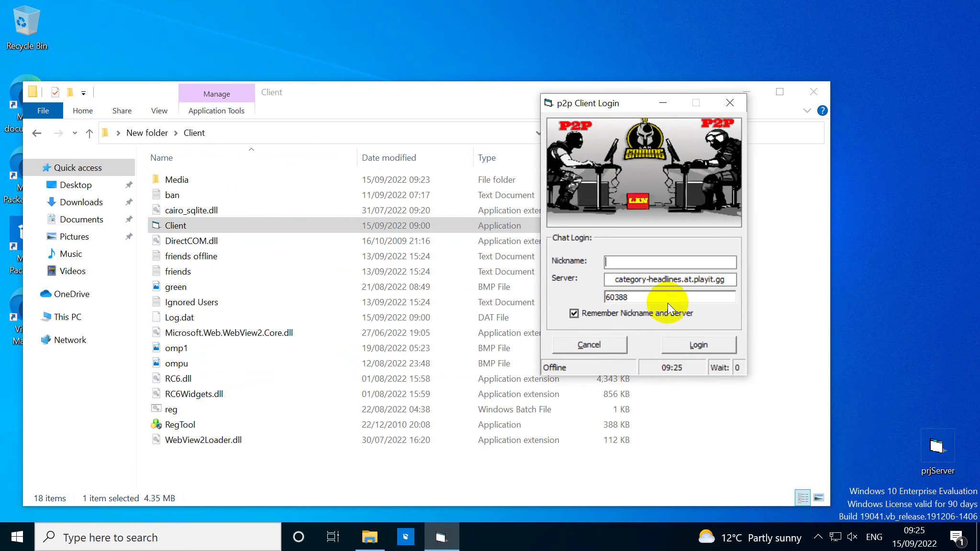
text(demi)
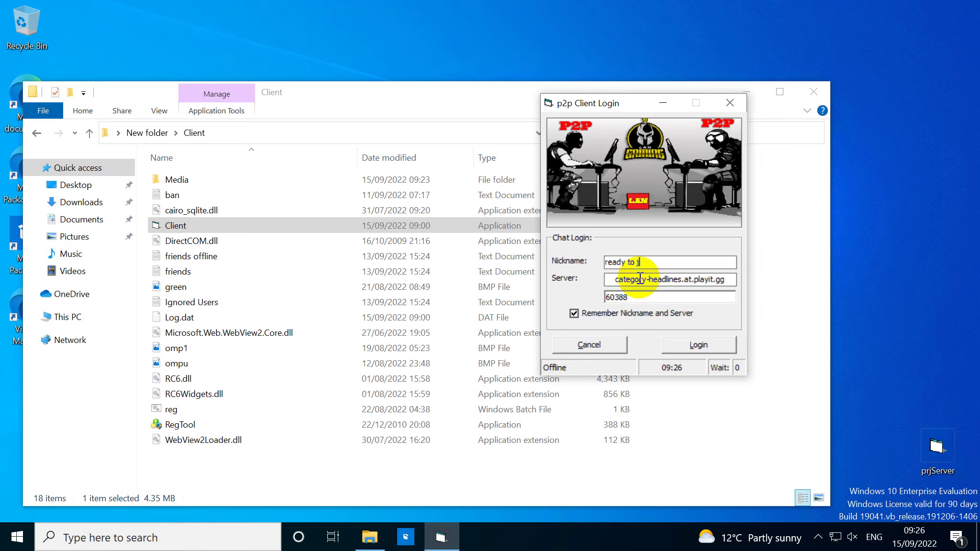
click(678, 346)
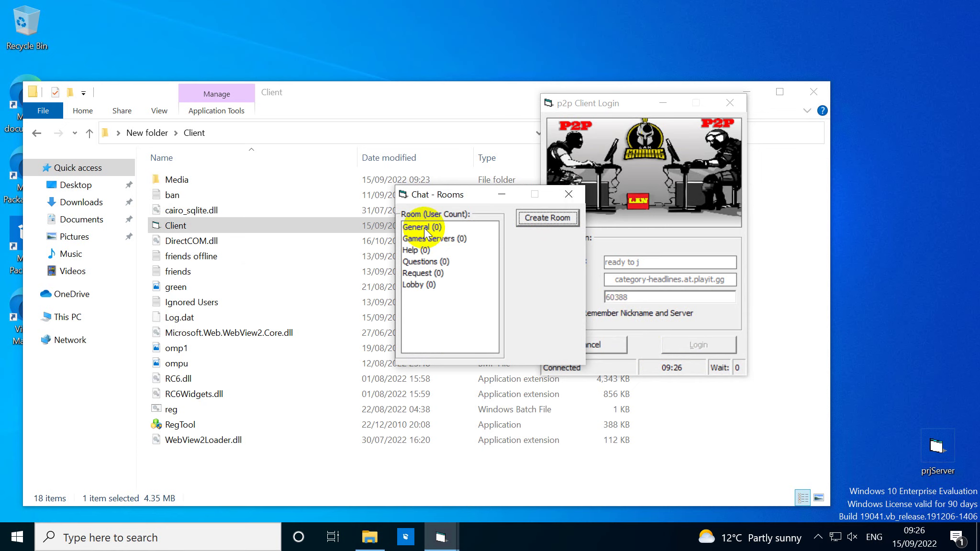
Join the General chat room and send the message "tried using it on that has max control limit reach crashes soon as i"
double_click(424, 230)
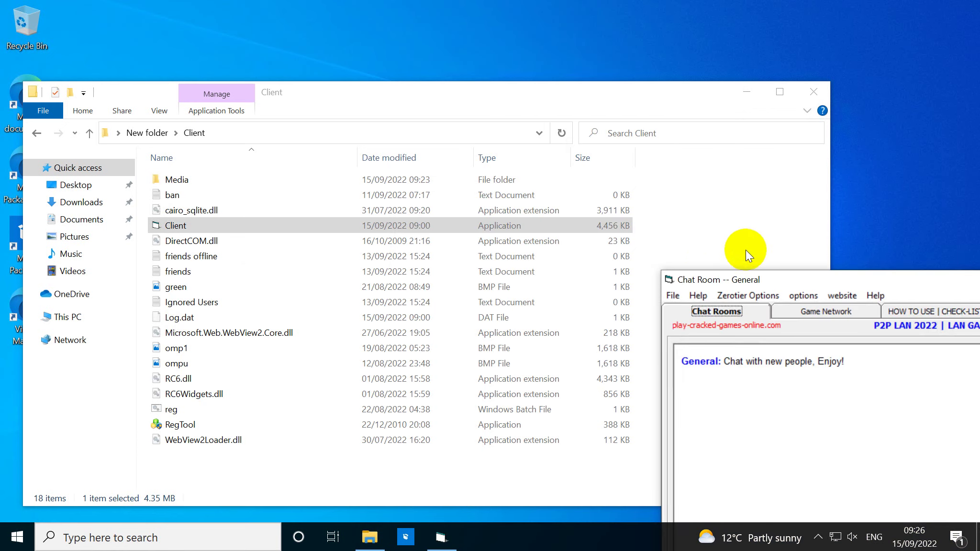
drag(823, 279, 321, 35)
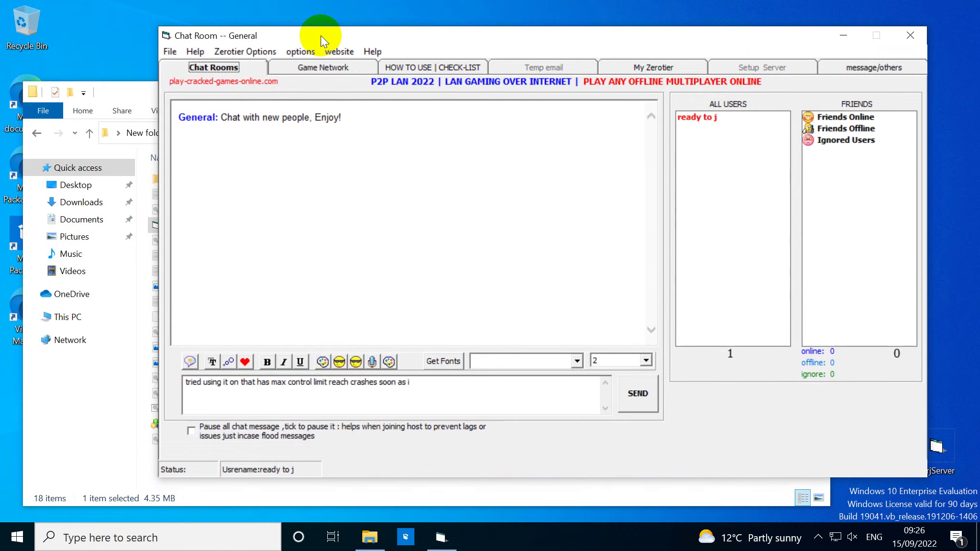
click(621, 397)
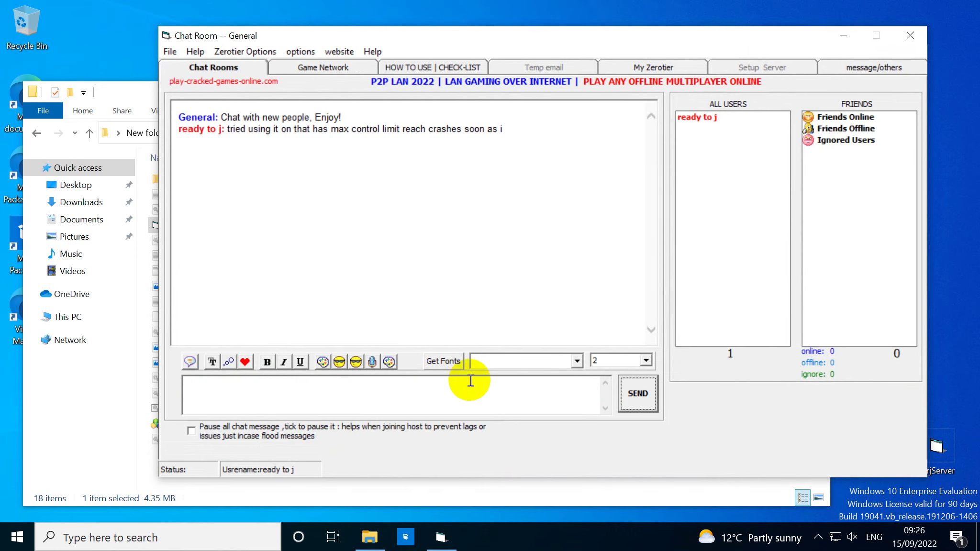
Send two different hand-gesture emoticons as separate messages in the General room
click(356, 362)
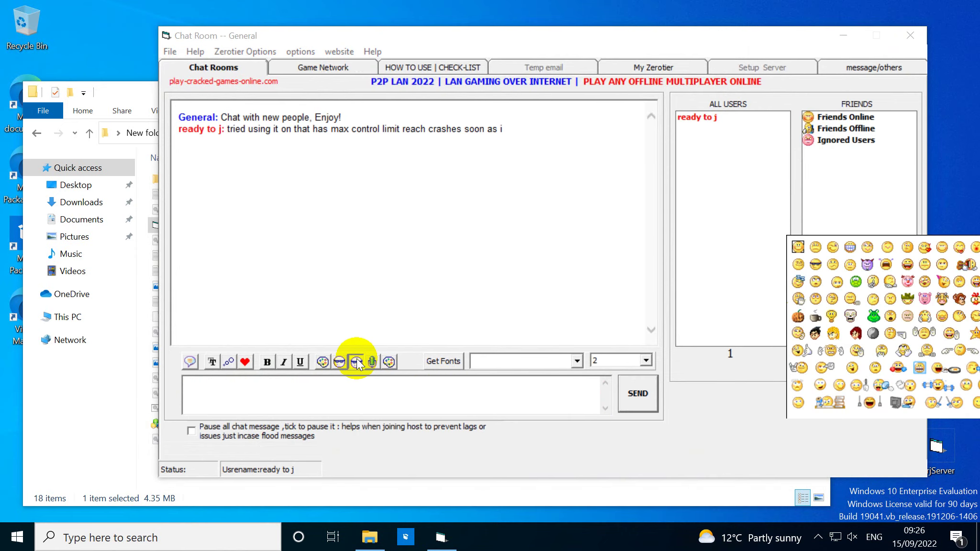
click(798, 299)
click(638, 393)
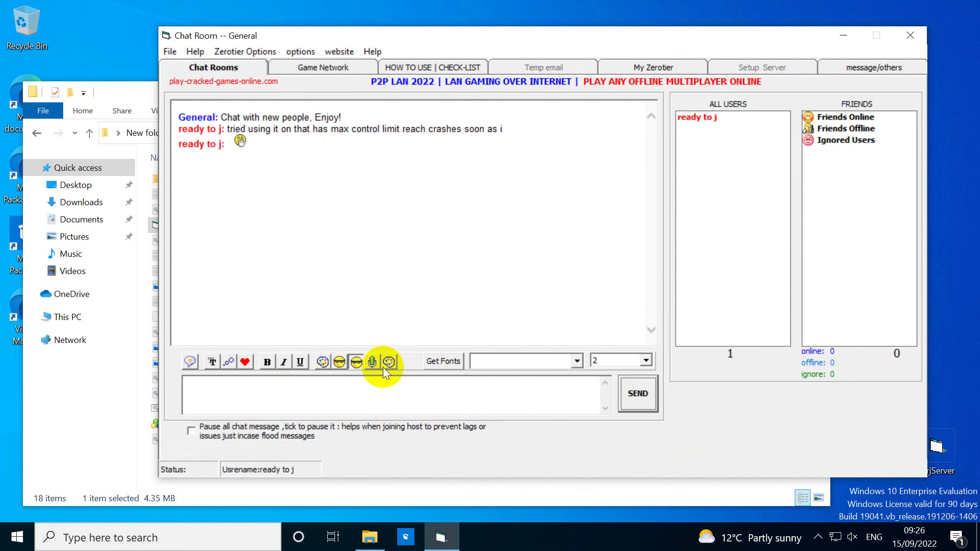
click(356, 362)
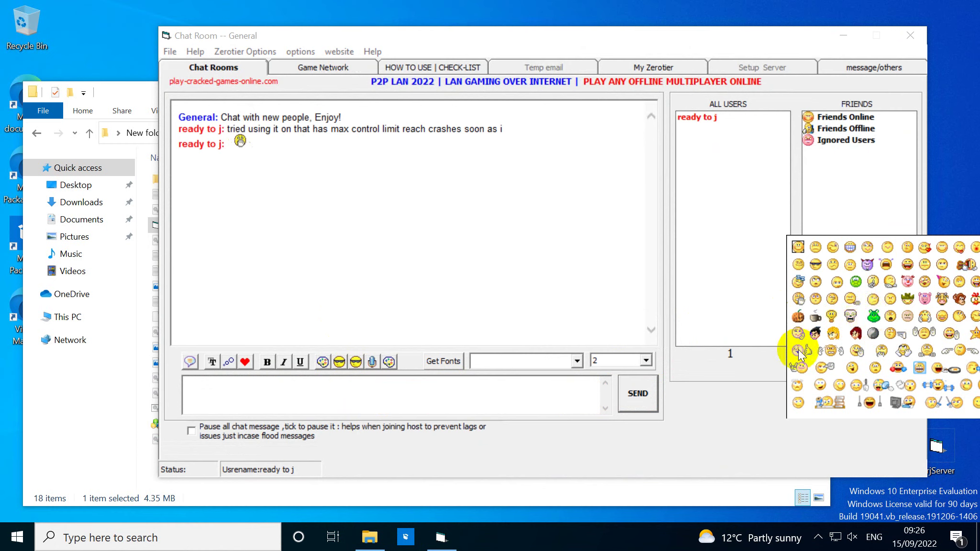
click(799, 367)
click(637, 394)
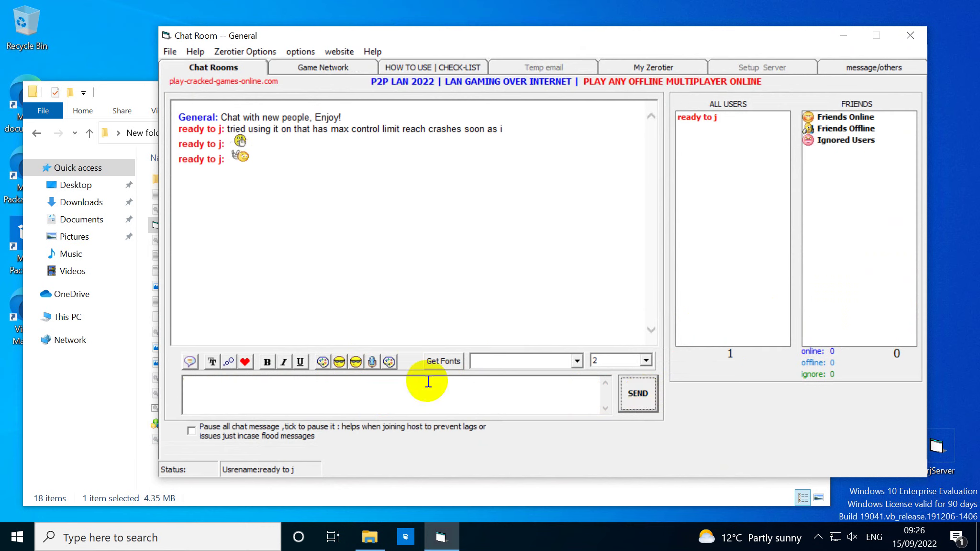
Send the chat messages "ok" and "this is a setup installation guide."
click(400, 393)
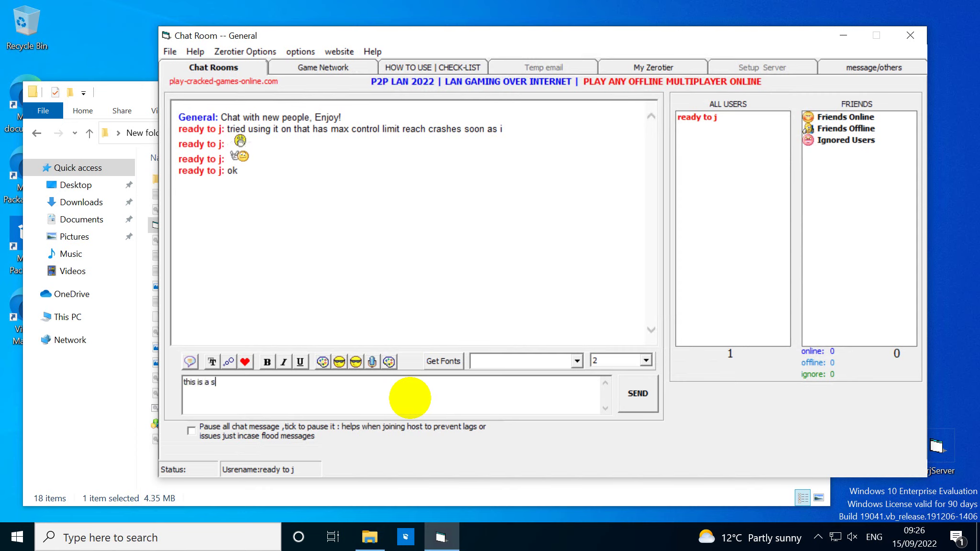
text(installation guide.)
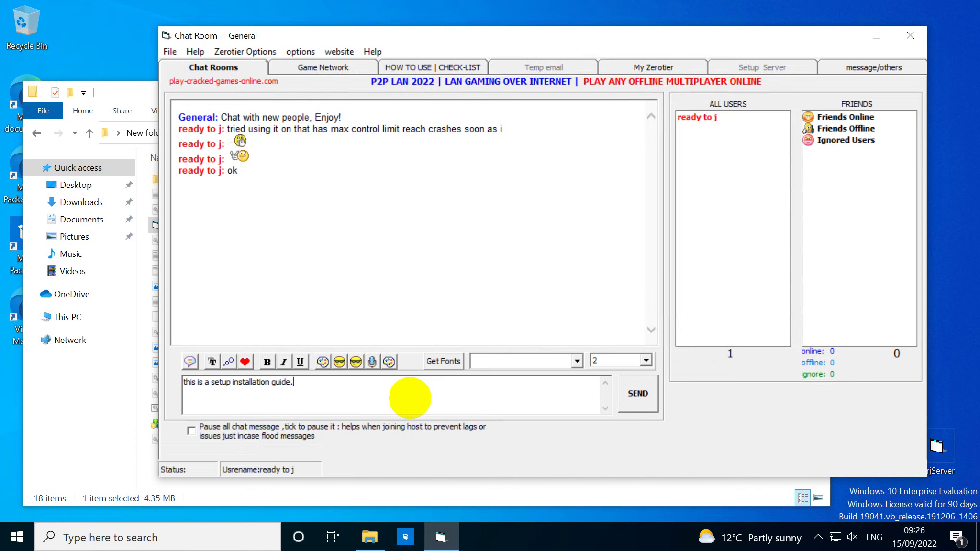
key(Return)
Send the chat message "this client was made for everybody to use. just started this build 3 weeks ago"
text(this )
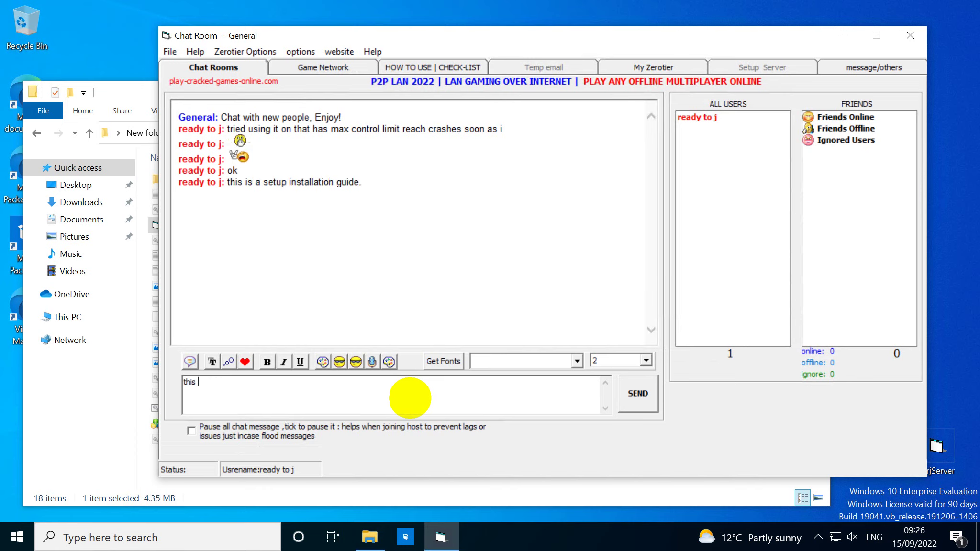
text(toient was made)
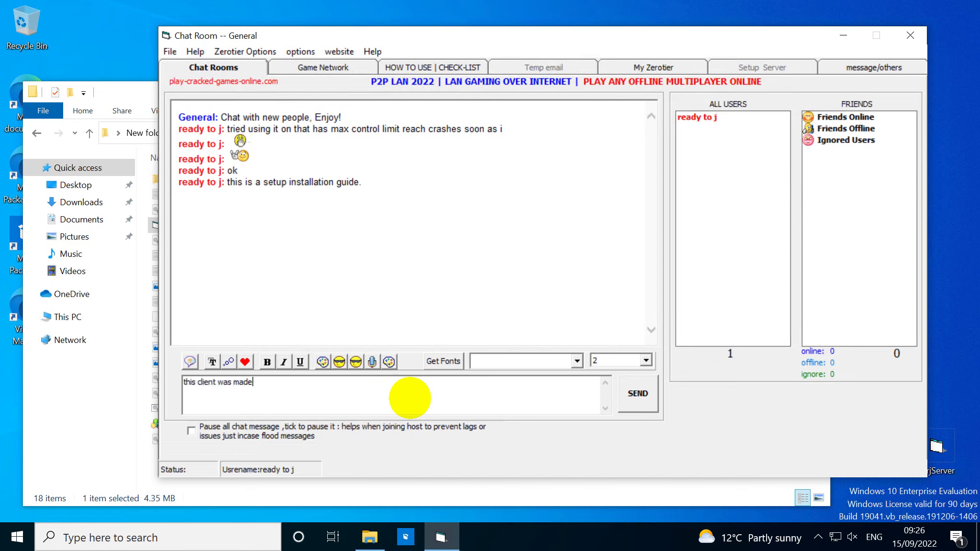
text( for everybody to use. )
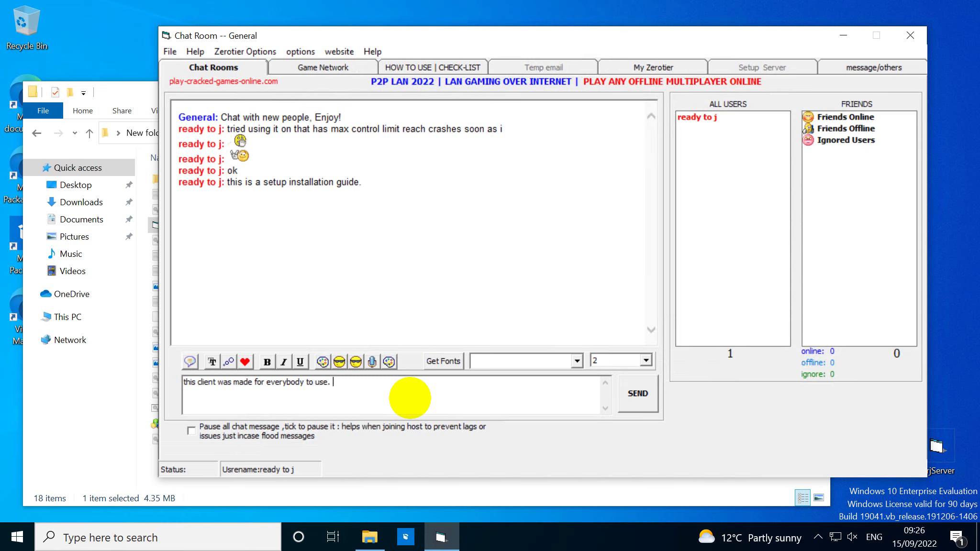
text(just started this build 3 w)
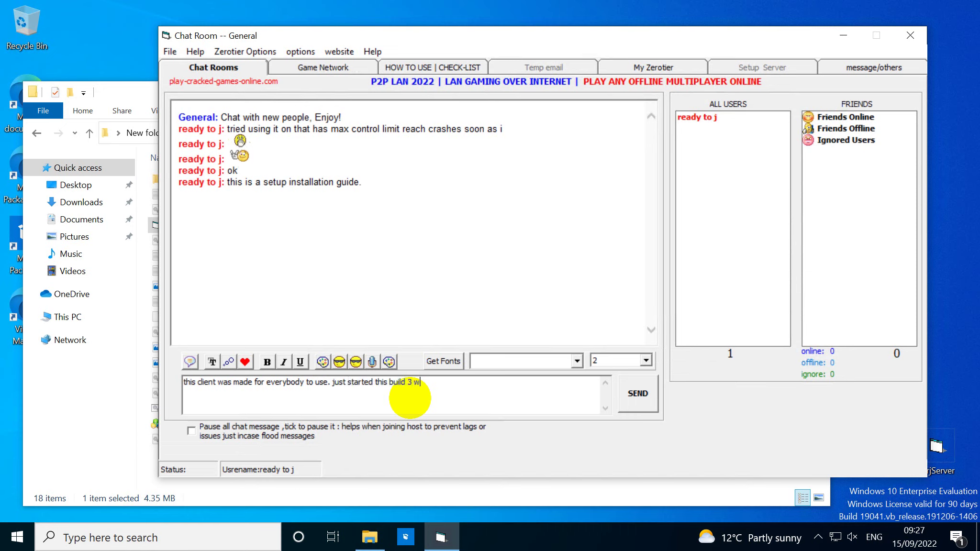
text(eeks ago)
key(Return)
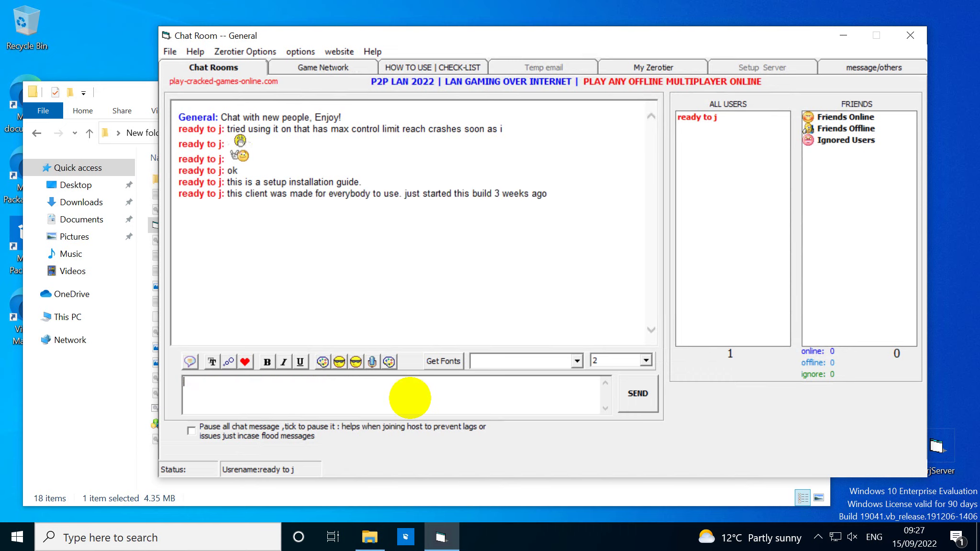
Send the chat message "updates will be made to make bug free"
text(updates will be made to)
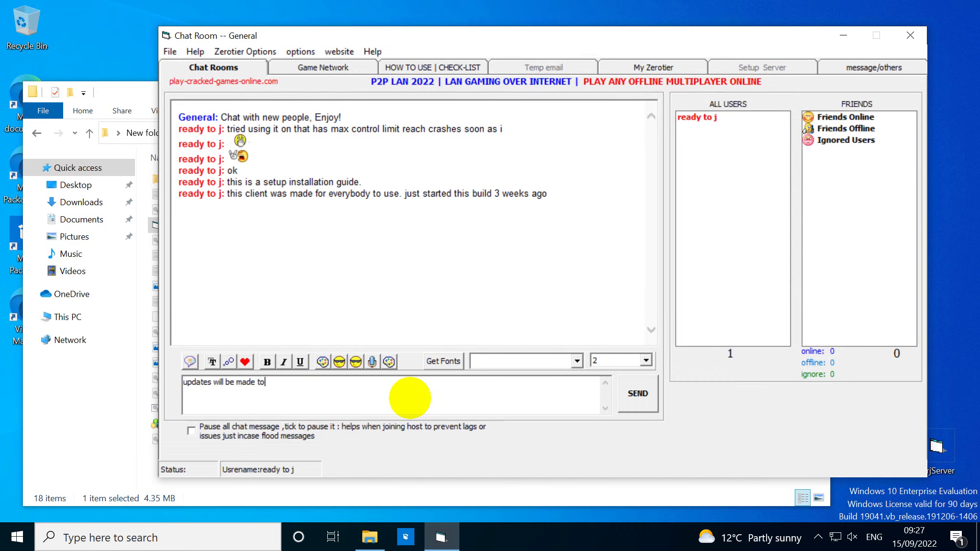
text( make bug fr)
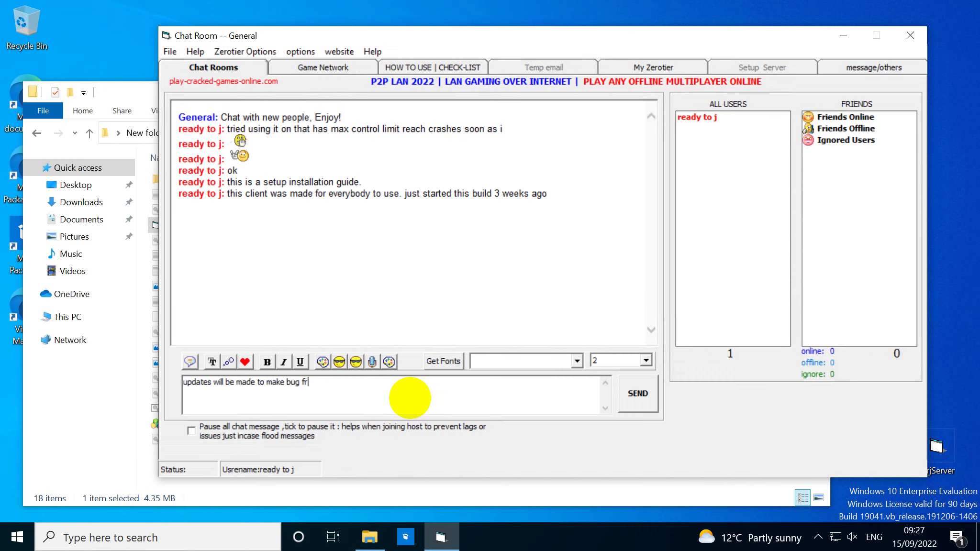
text(ee)
key(Return)
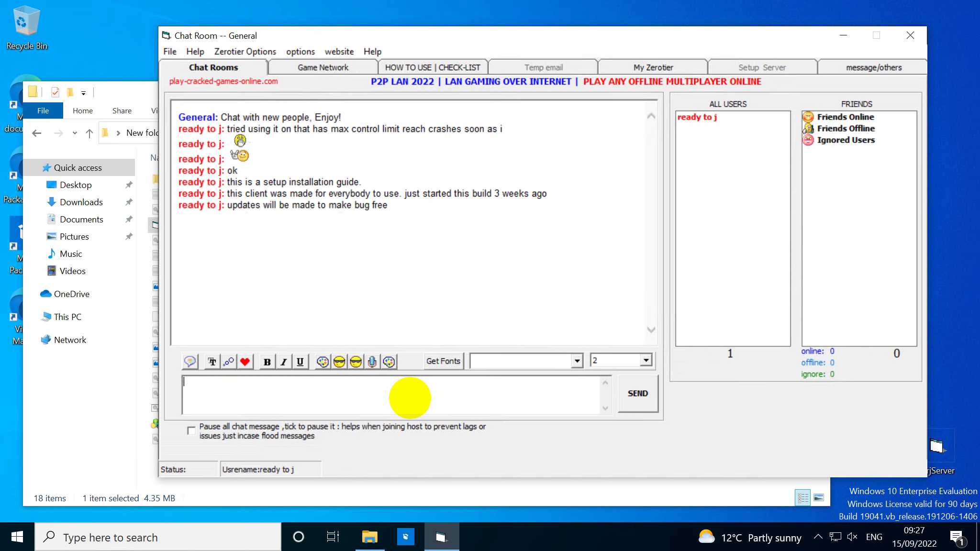
Send the chat message "will post other tutoirals how to use this tool"
text(will post other tutoirals h)
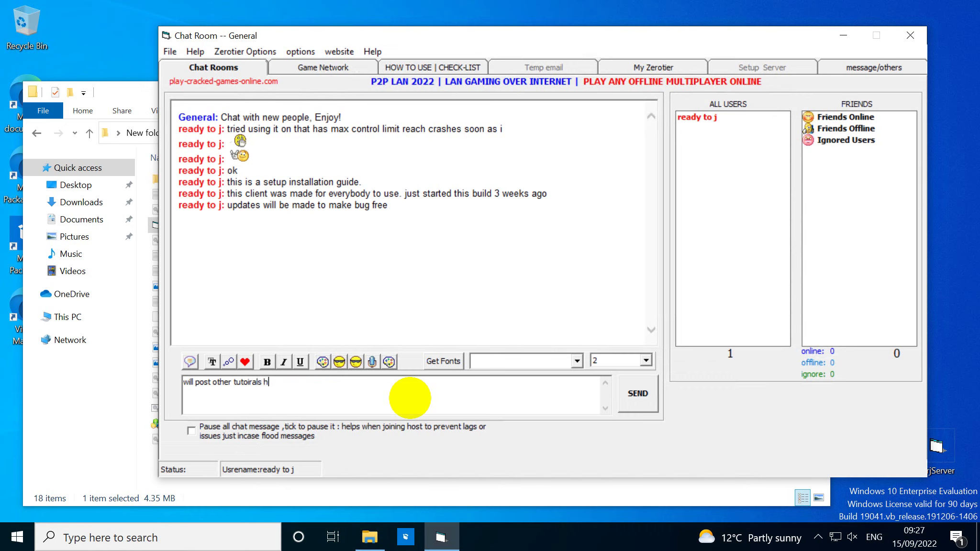
text(ow to use this tool)
key(Return)
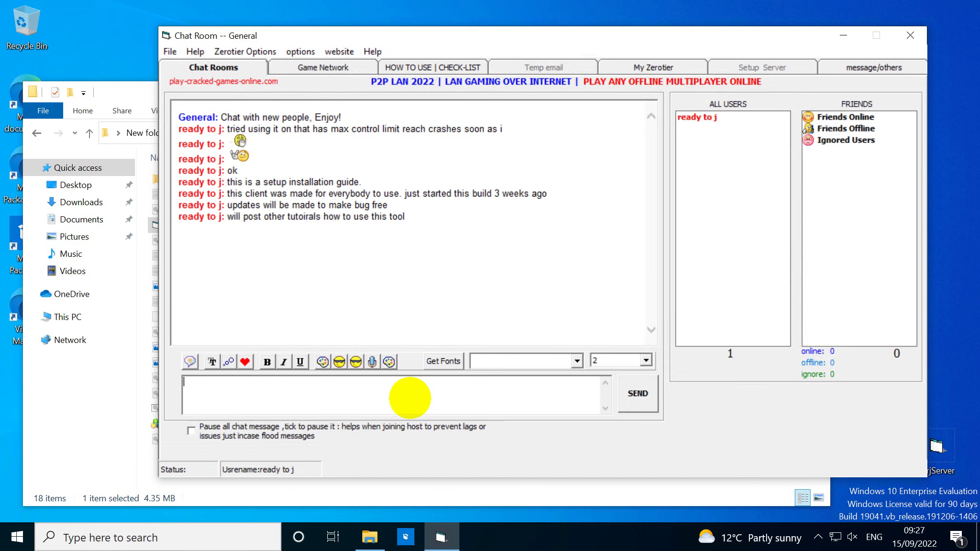
Send the chat message "p2p ofline play lan games online with your friends."
text(p2p ofline play w)
text(an games o)
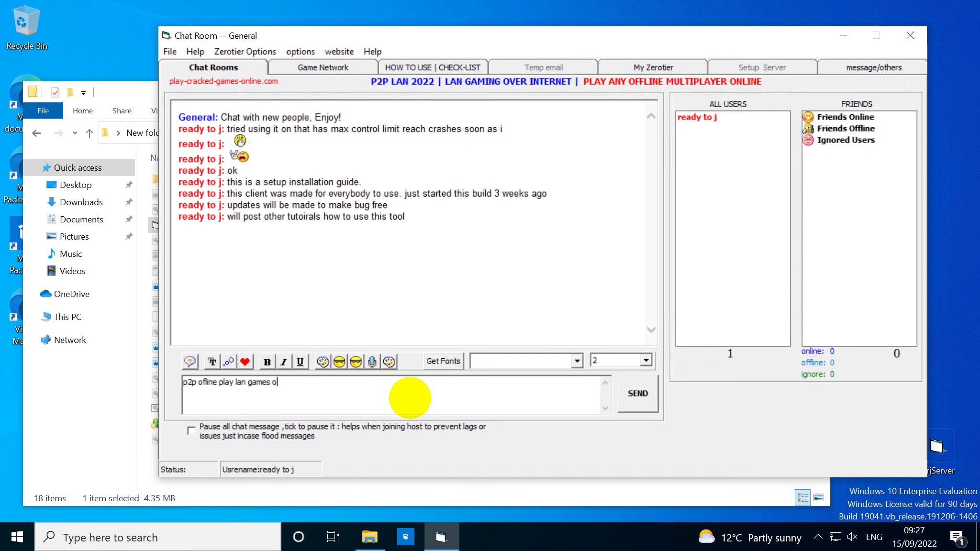
text(nline with your friends.)
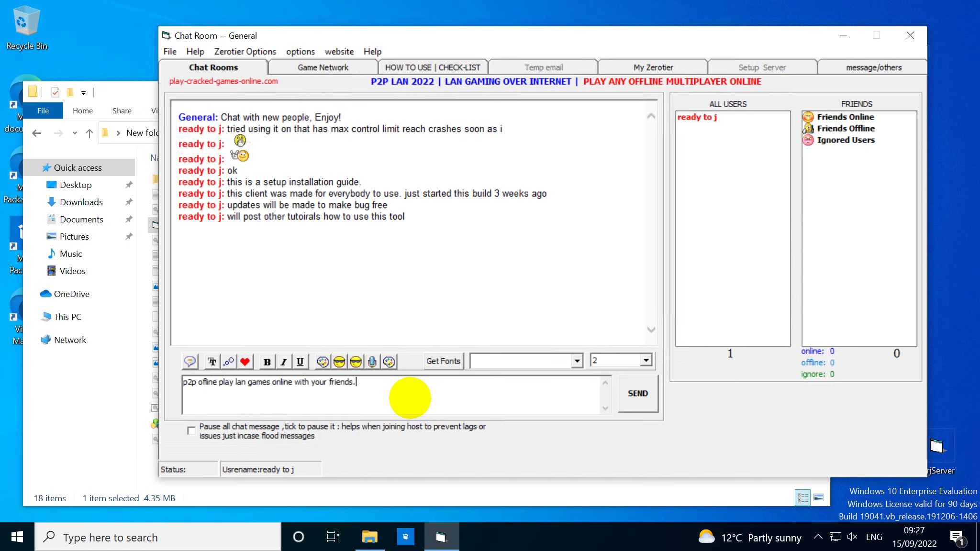
key(Return)
Send the chat message "guys thanks for watching and it is not virus"
text(g)
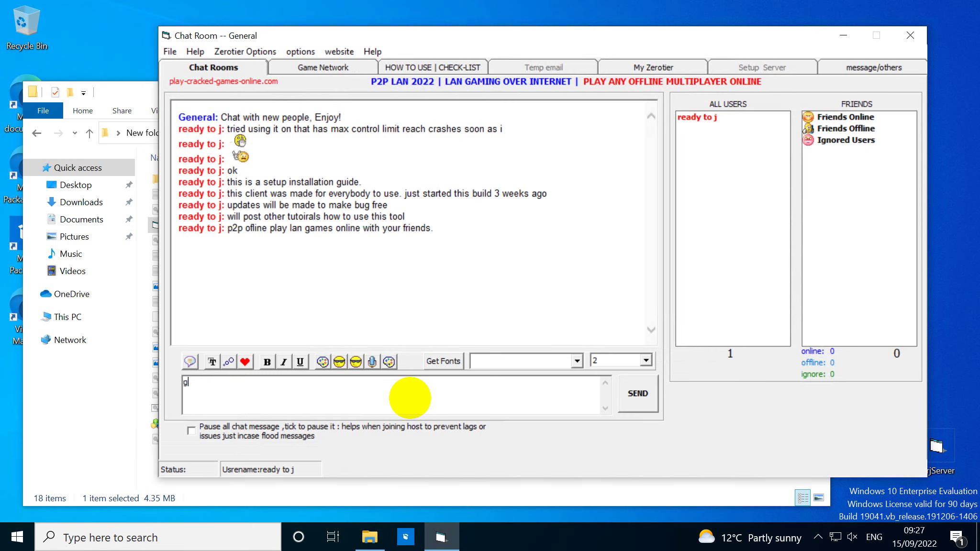
text(uys thanks for watchin)
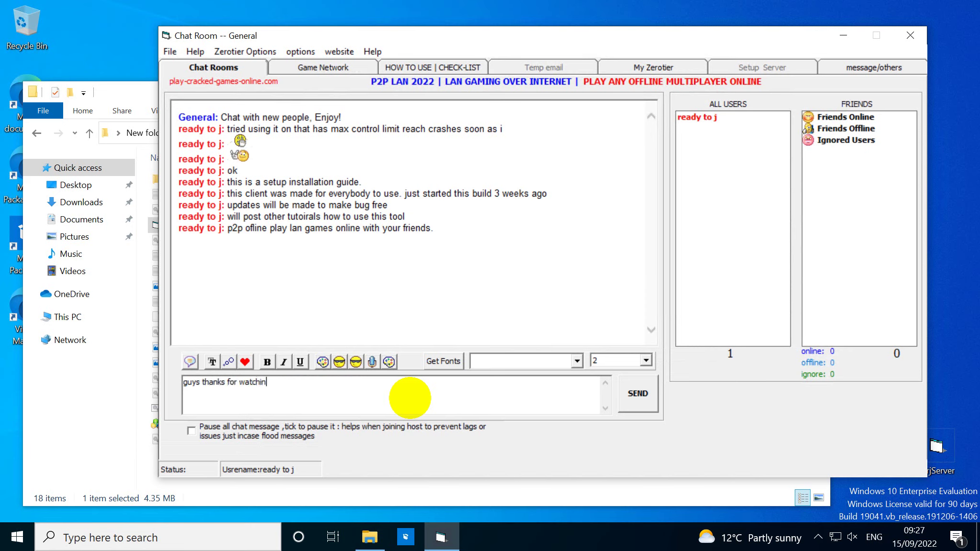
text(g and it is not f)
text(irus)
key(Return)
Send the chat message "feel free to use it on vmware, scan for virus , hex edit any way you wish."
text(feel f)
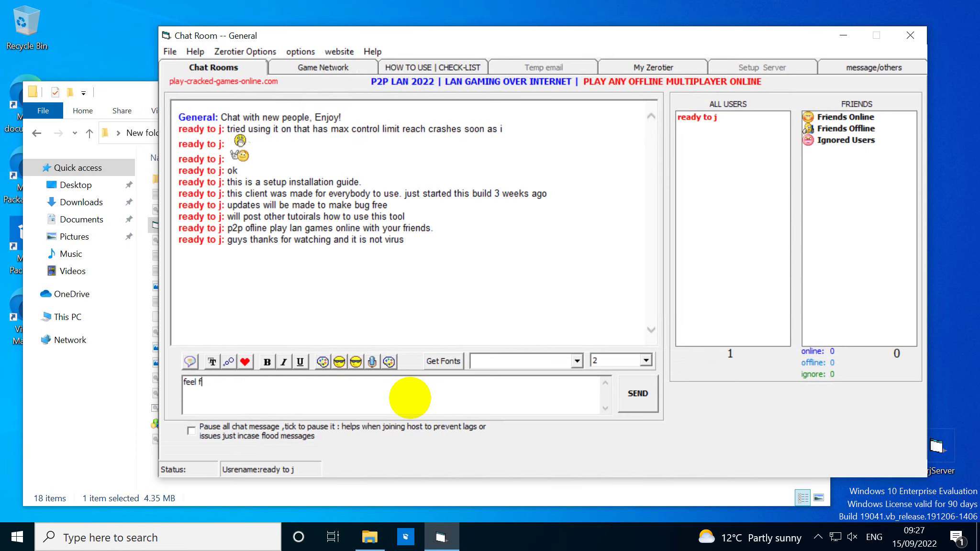
text(ree to use it)
text( on vmware o)
text( scan fo)
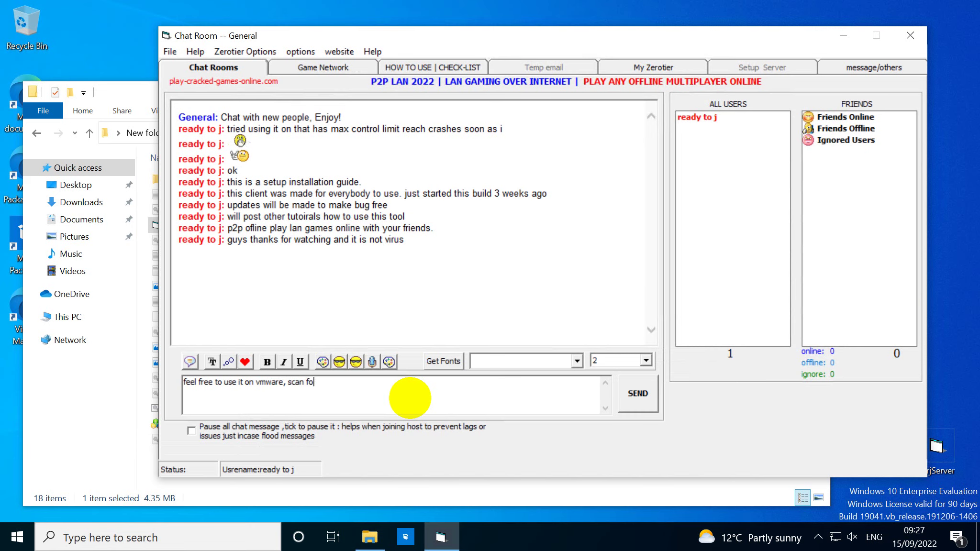
text(r virus , hex edit any way you wish.)
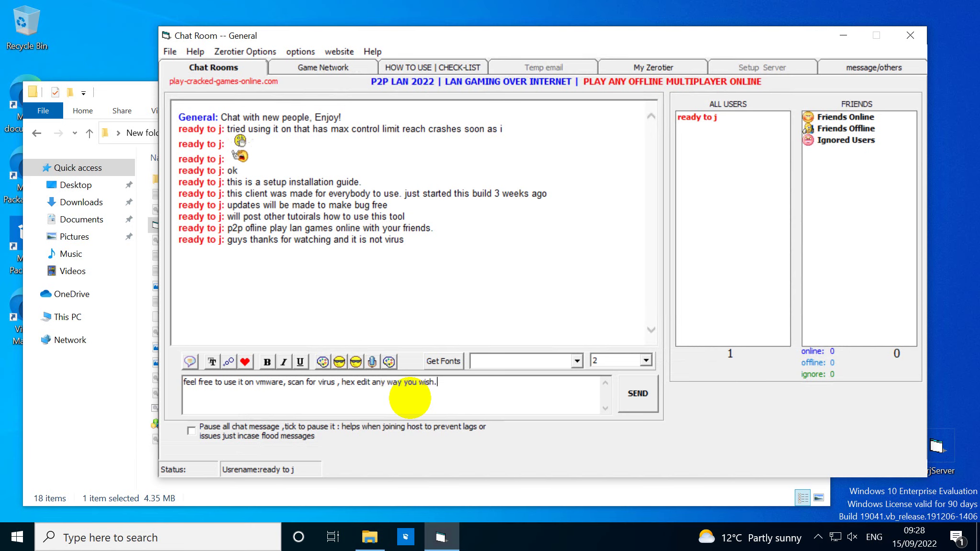
key(Return)
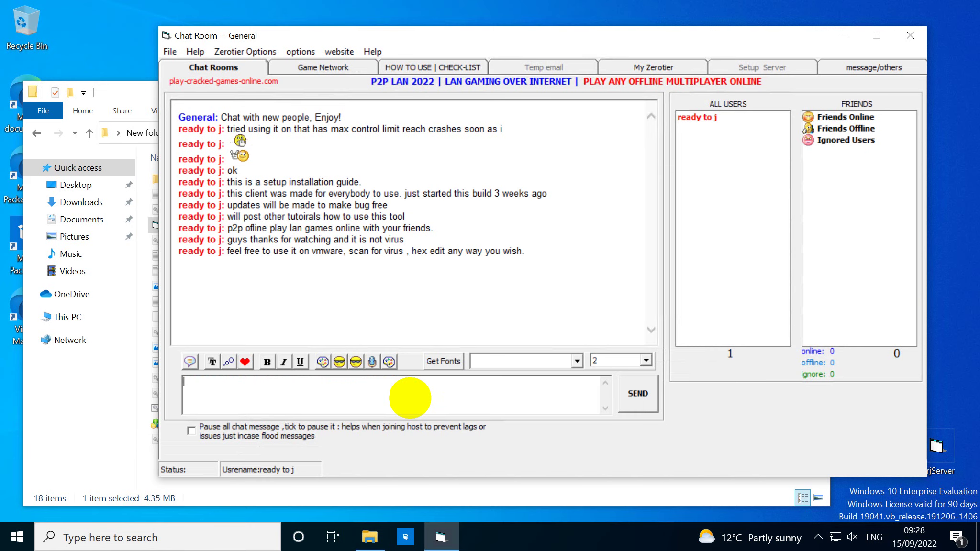
Send the chat message "this tool has been published recently and we just updated the website and youtube page"
text(this tool has been)
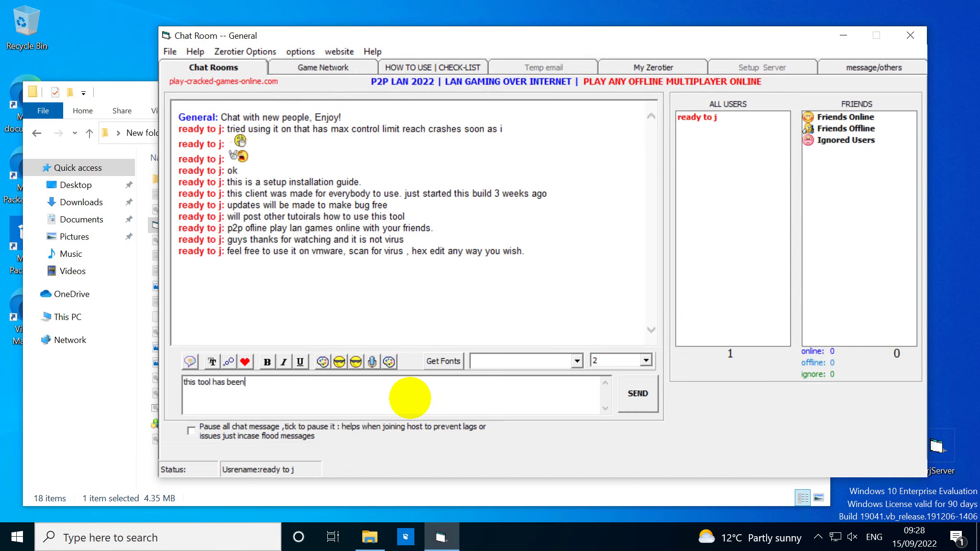
text( published recently)
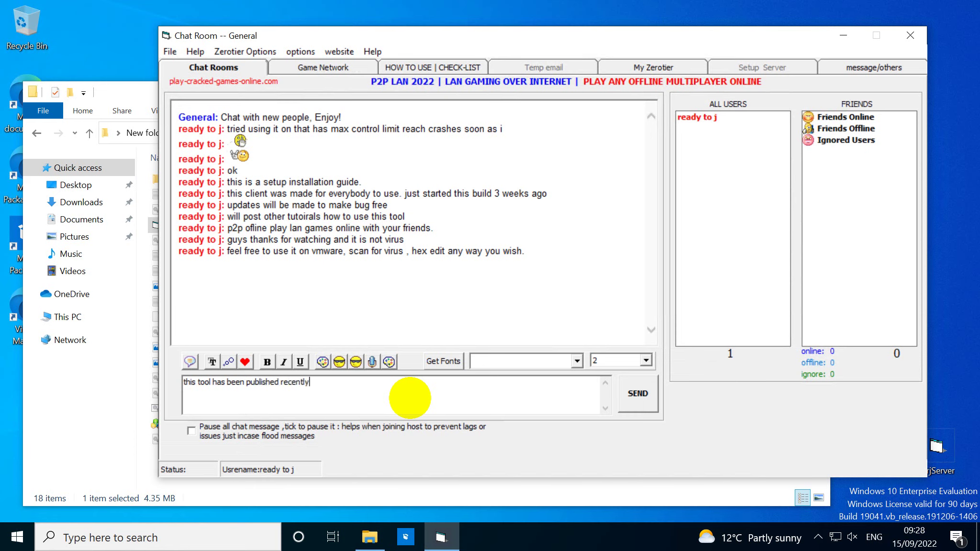
text( and )
text(we ca)
text(just updated)
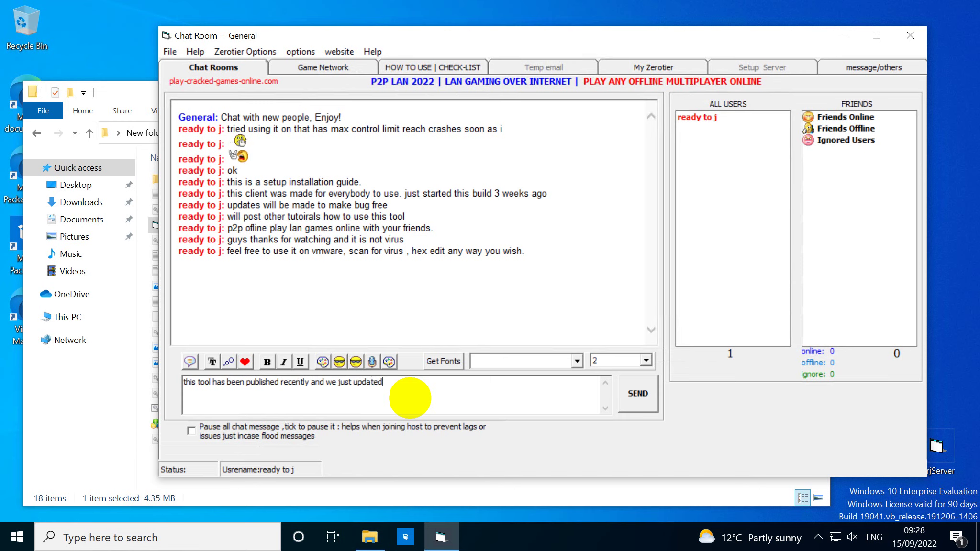
text( the website and )
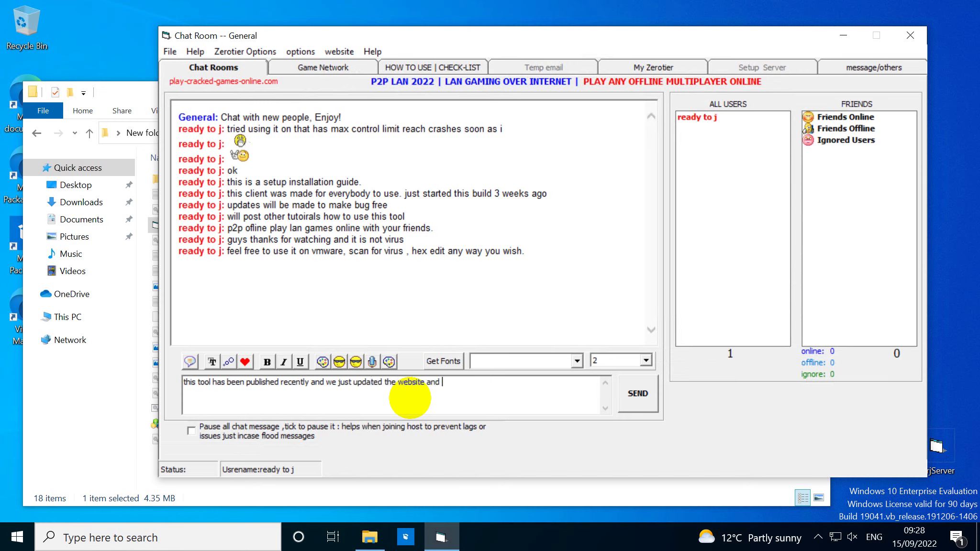
text(youtube page)
key(Return)
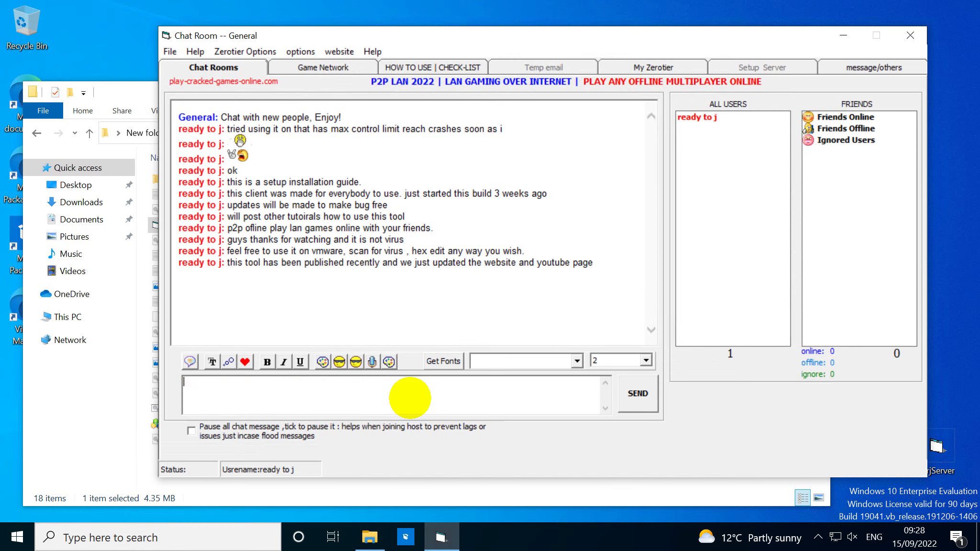
Send the chat messages "hope you like it" and "thanks."
text(hope you like)
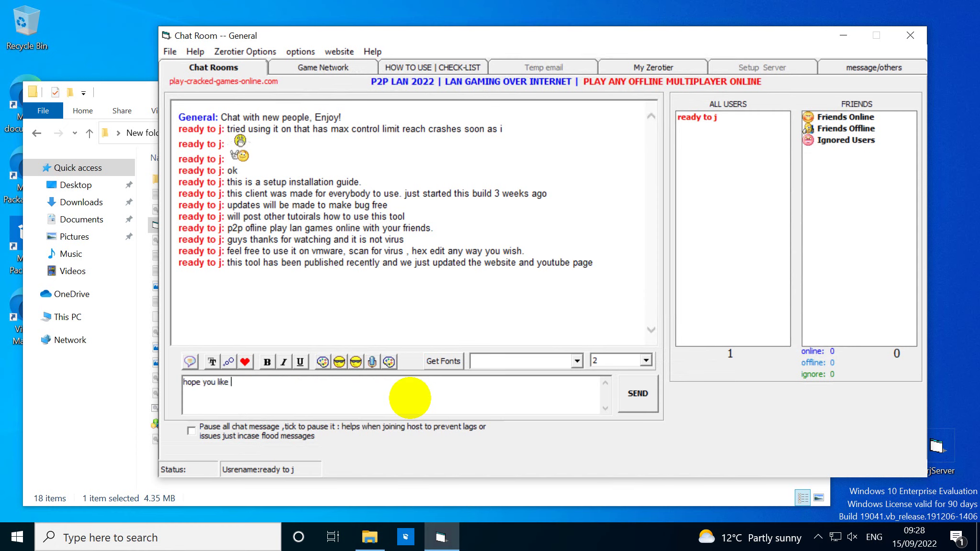
text( it)
key(Return)
text(thanks.)
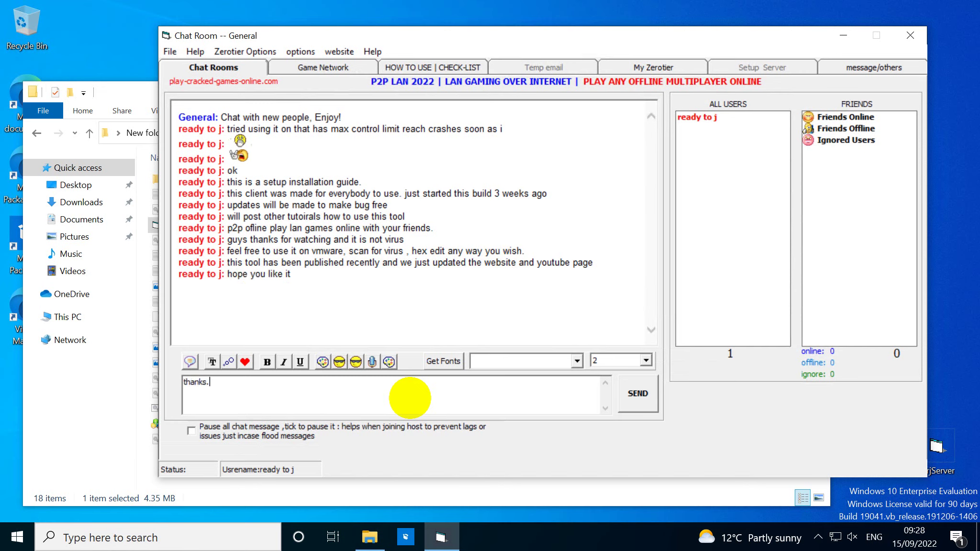
key(Return)
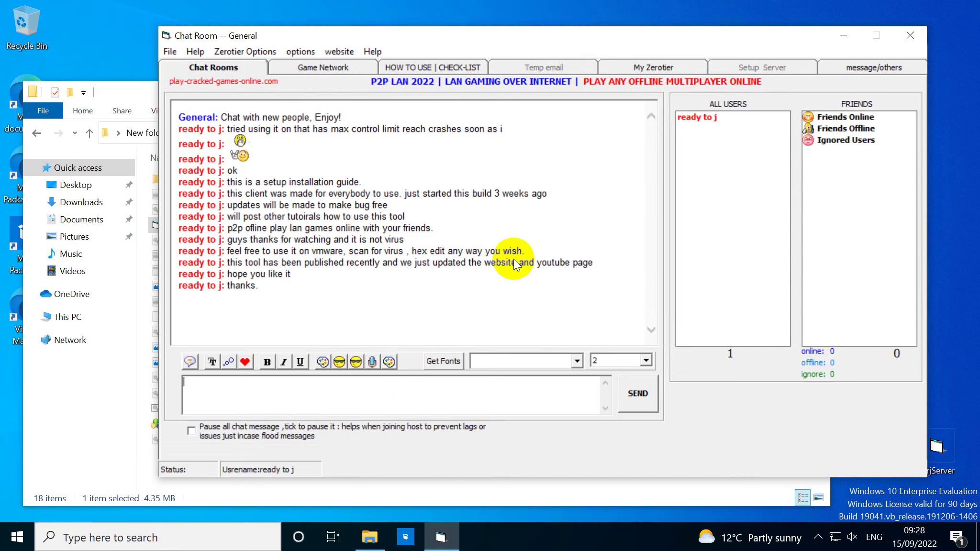
Move the chat window aside and send a smiley from the emoticon picker to the General room
click(355, 361)
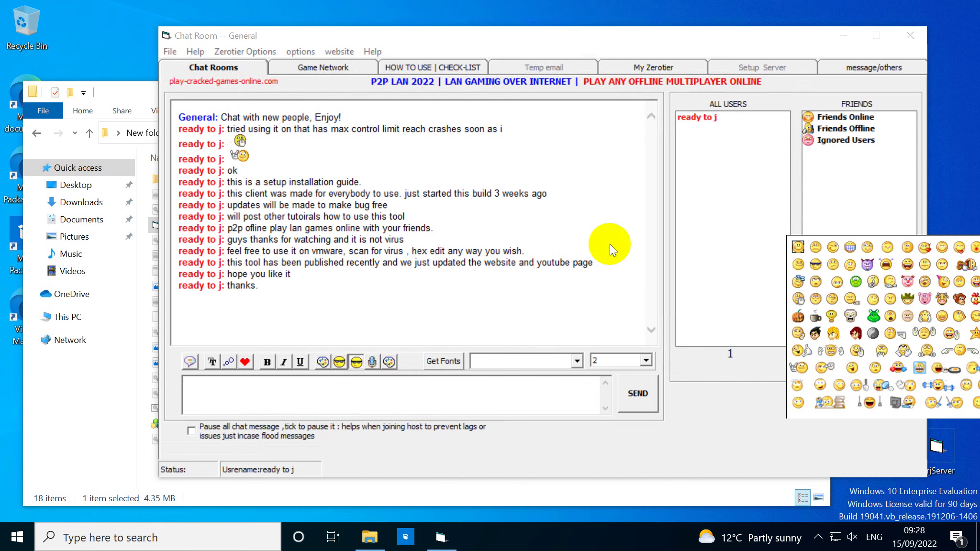
drag(703, 31, 575, 27)
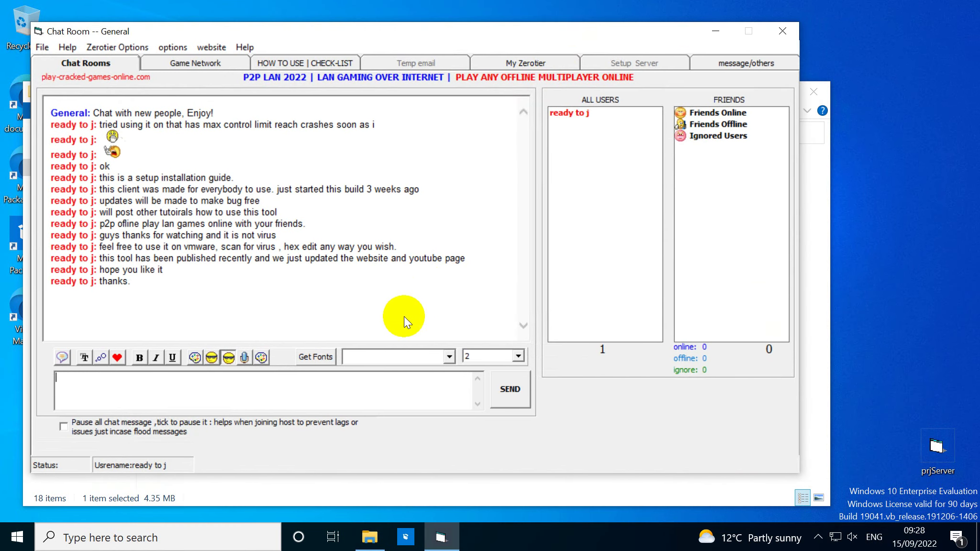
click(228, 357)
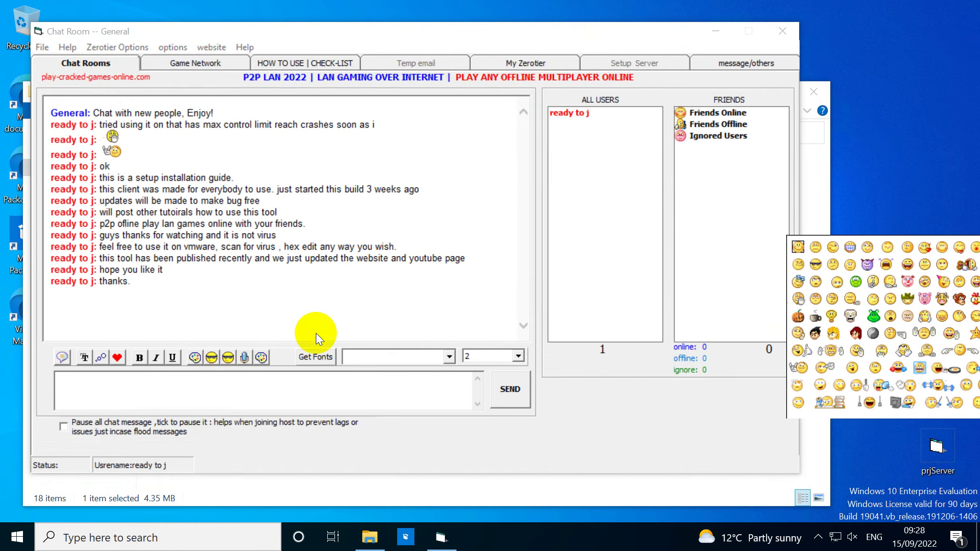
click(929, 348)
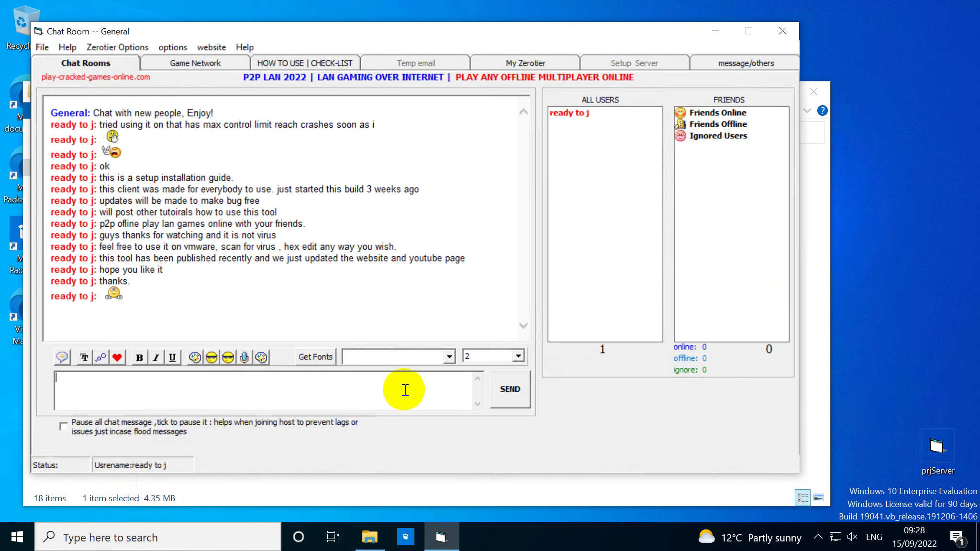